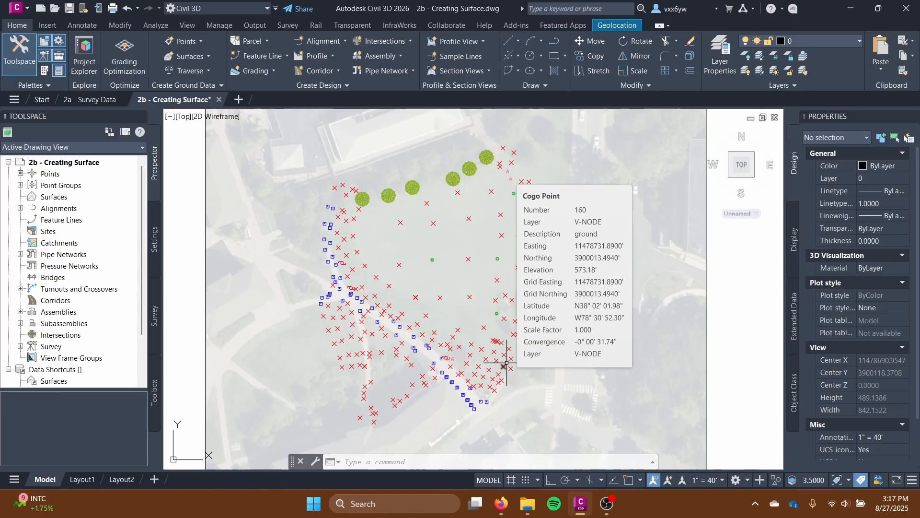
Save the drawing, start a new surface of type TIN surface and name it EG
key("ctrl+s")
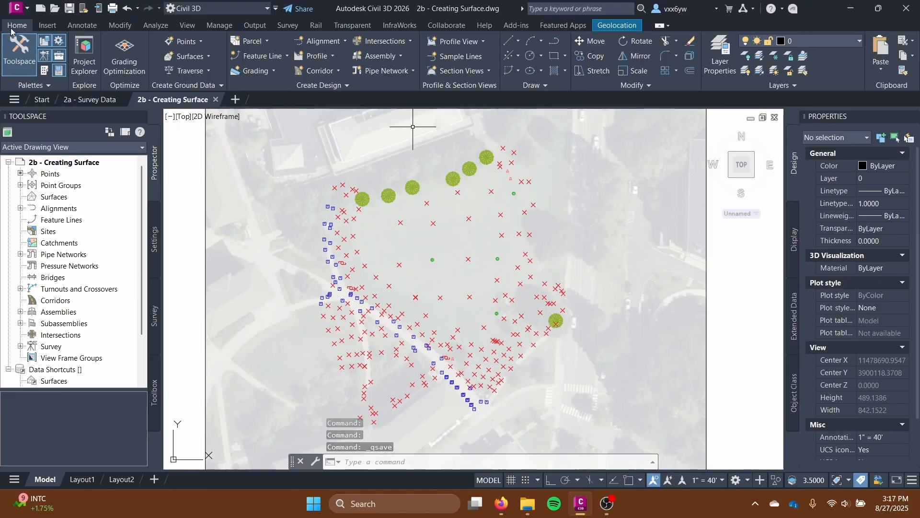
left_click(208, 57)
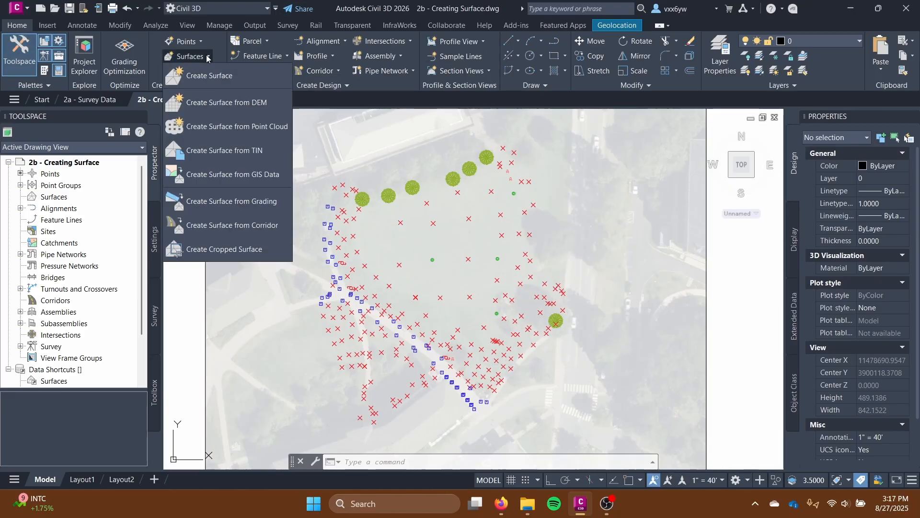
left_click(205, 77)
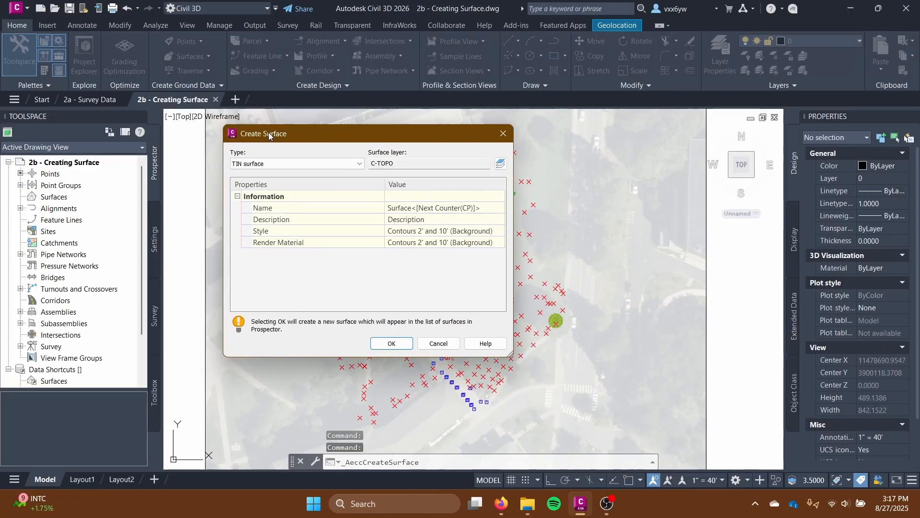
left_click(327, 198)
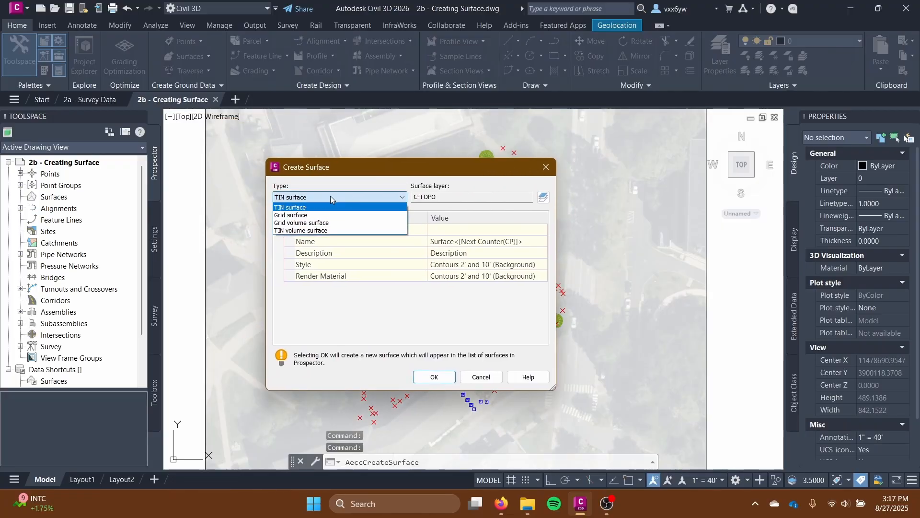
left_click(329, 197)
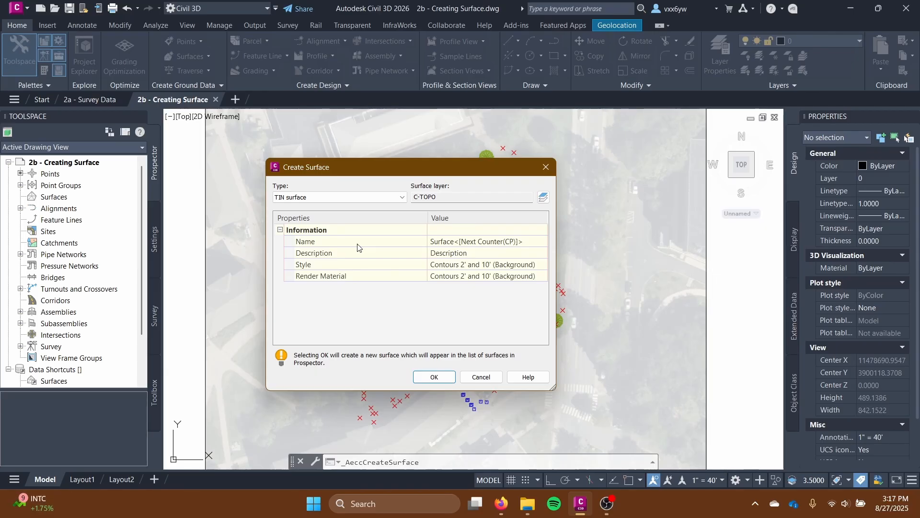
left_click(534, 241)
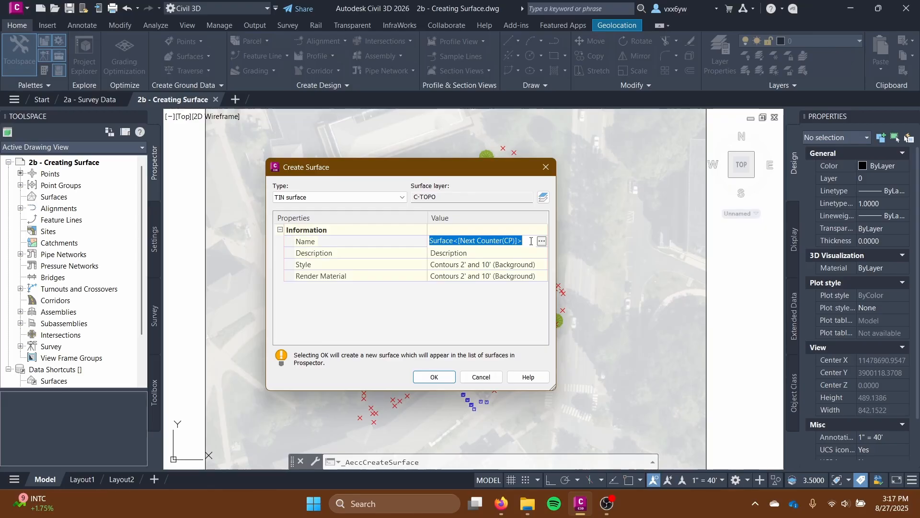
key("BackSpace")
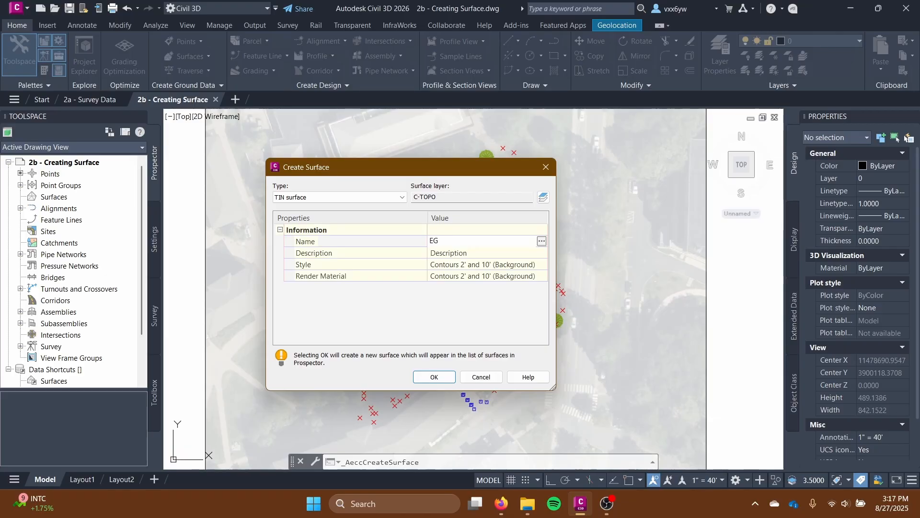
key("Return")
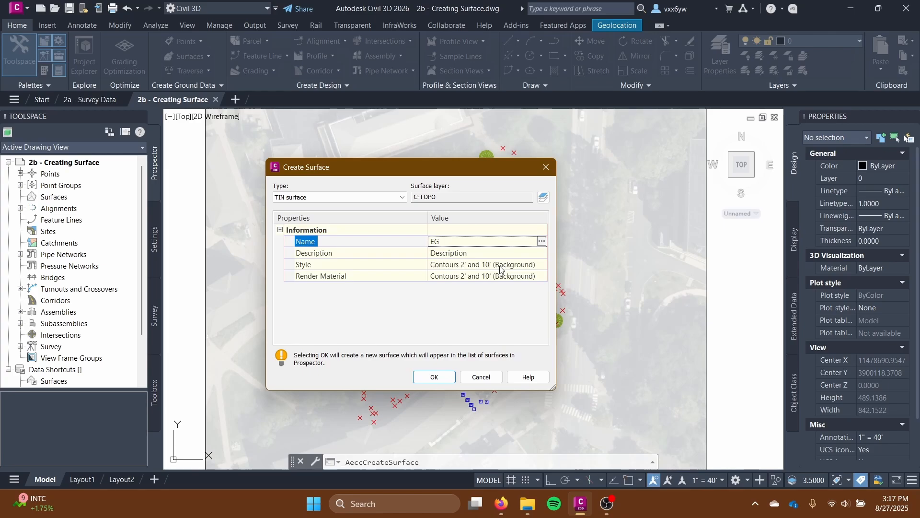
Set the EG surface's style to Contours 1' and 5' (Background) and create the surface
left_click(500, 266)
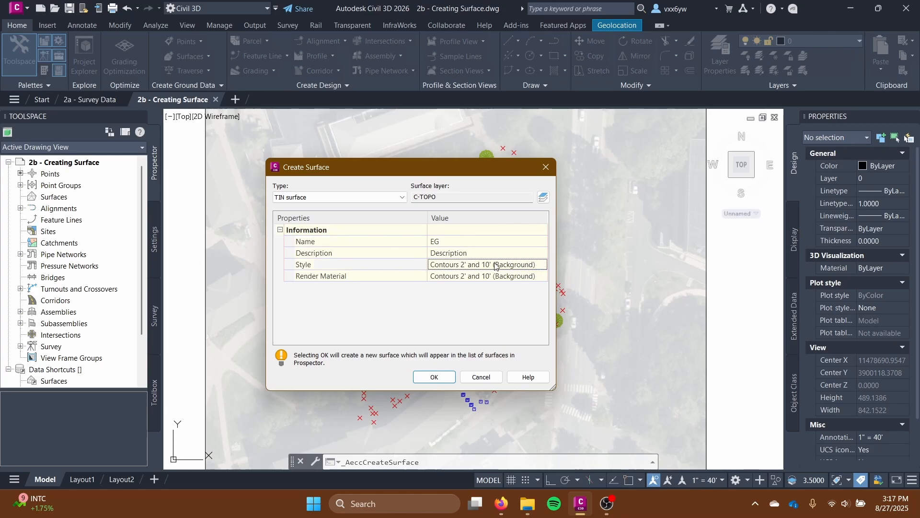
left_click(541, 265)
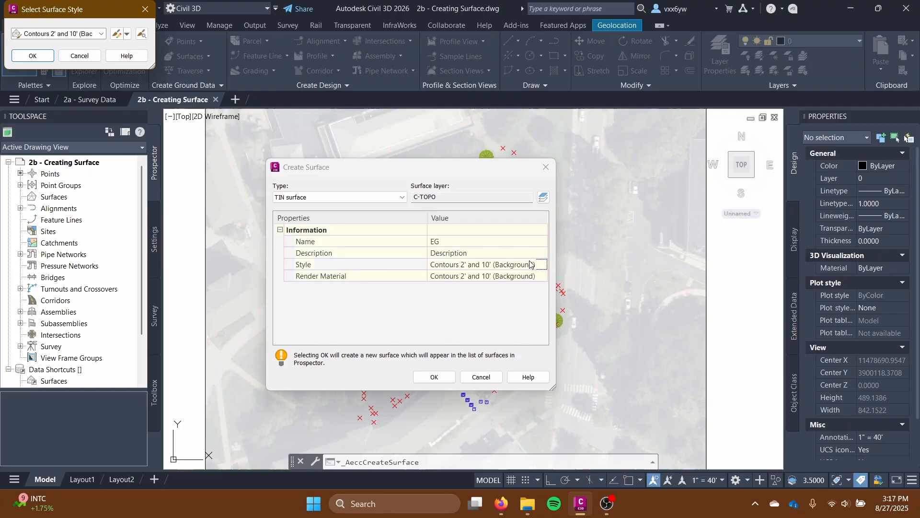
left_click(66, 34)
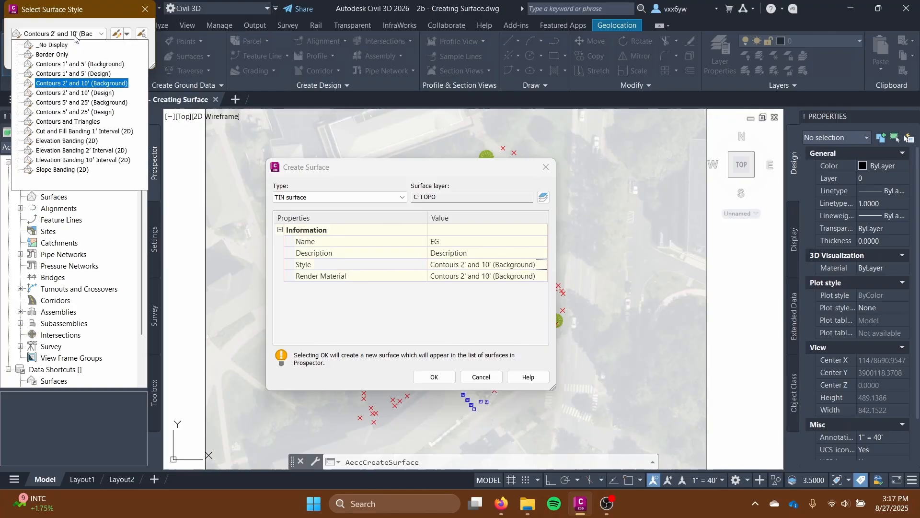
left_click(75, 67)
left_click(40, 56)
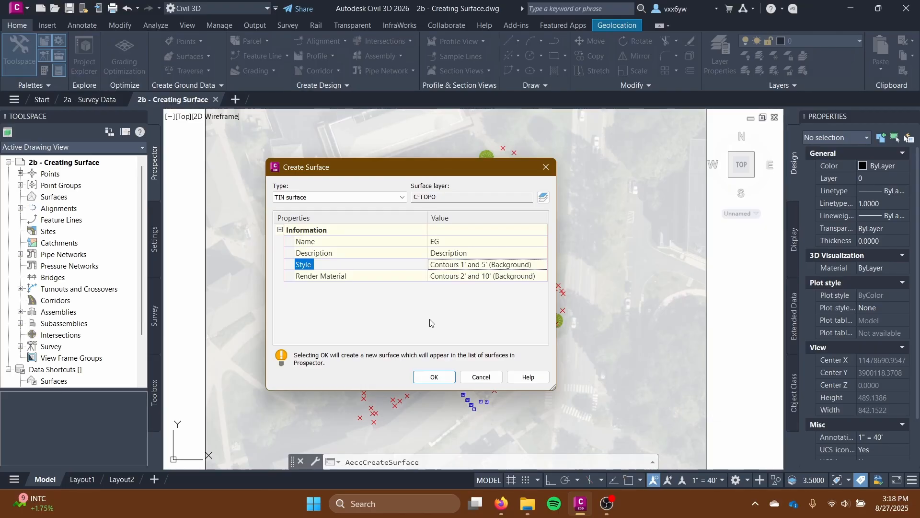
left_click(434, 377)
Add the Survey Points point group to the EG surface's definition
middle_click_drag(350, 304, 355, 289)
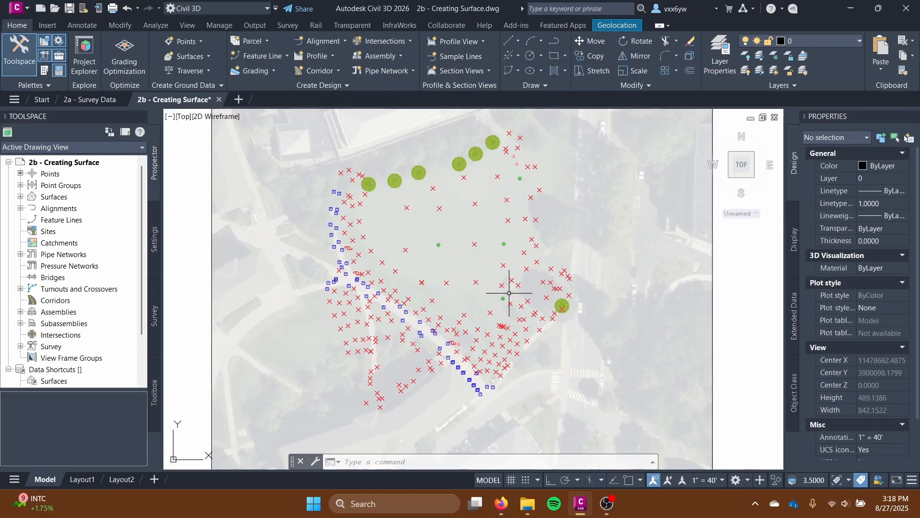
left_click(20, 197)
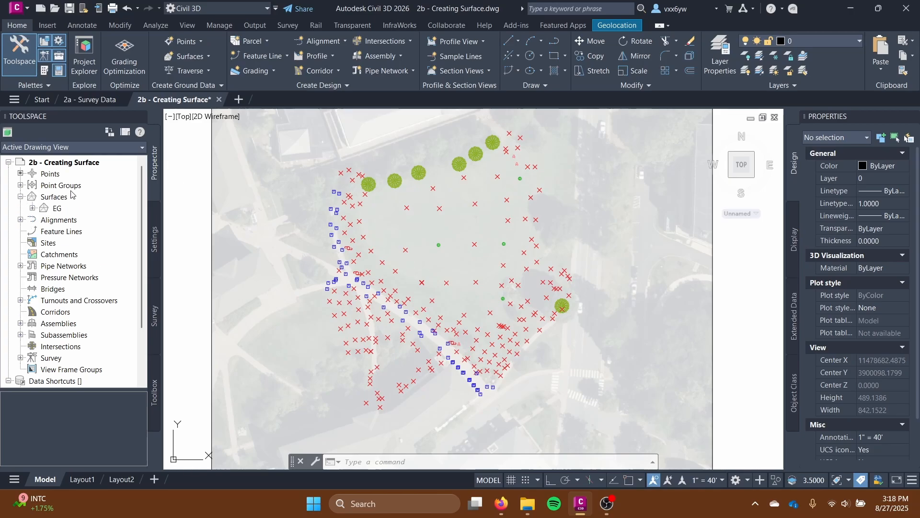
left_click(33, 208)
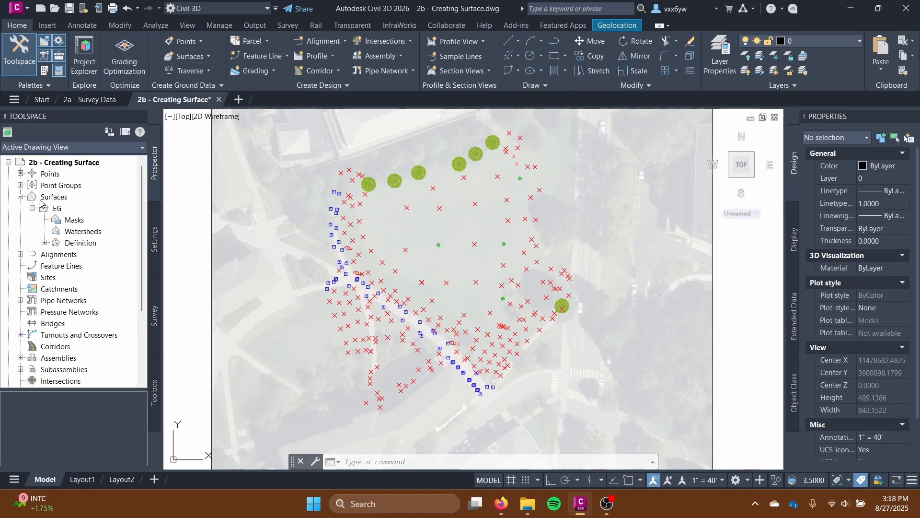
left_click(79, 243)
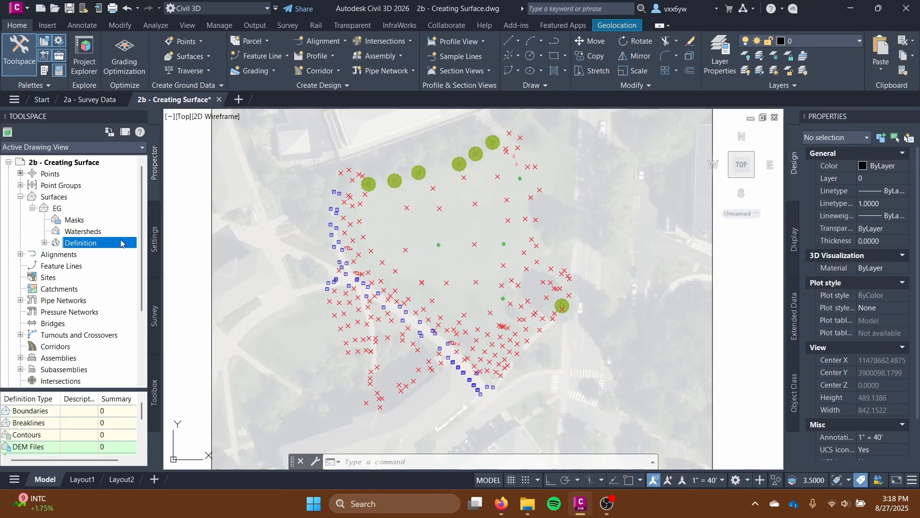
double_click(79, 243)
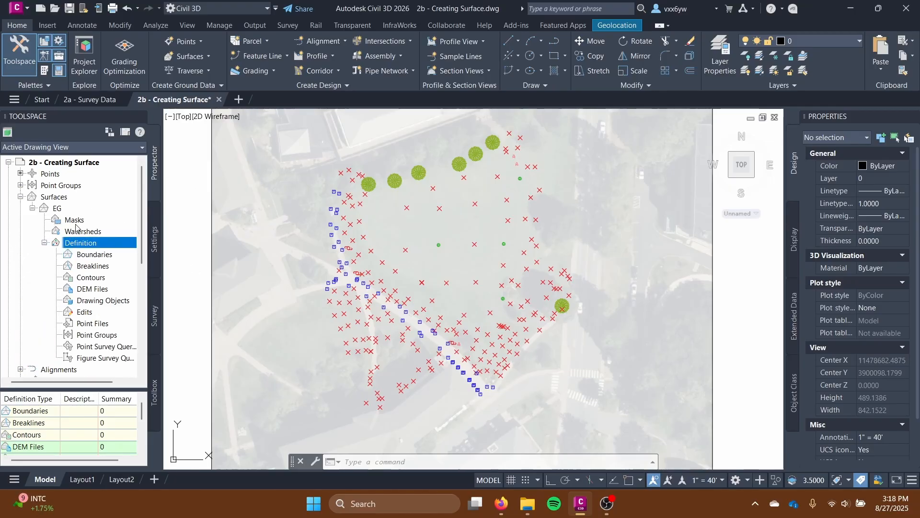
scroll(79, 194, "down", 1)
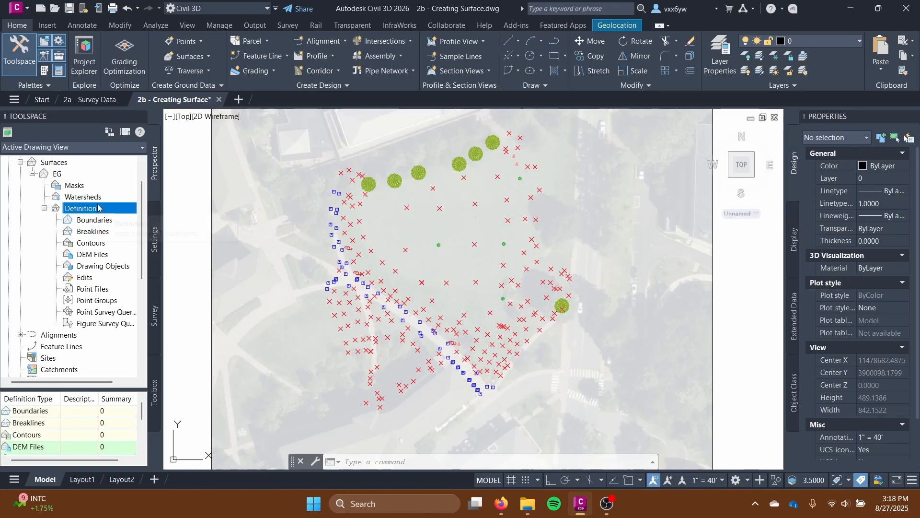
right_click(96, 300)
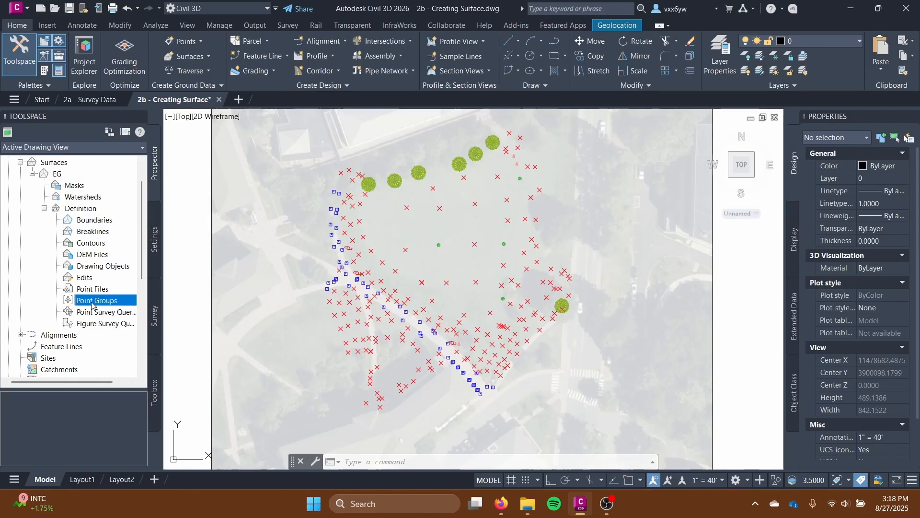
left_click(126, 308)
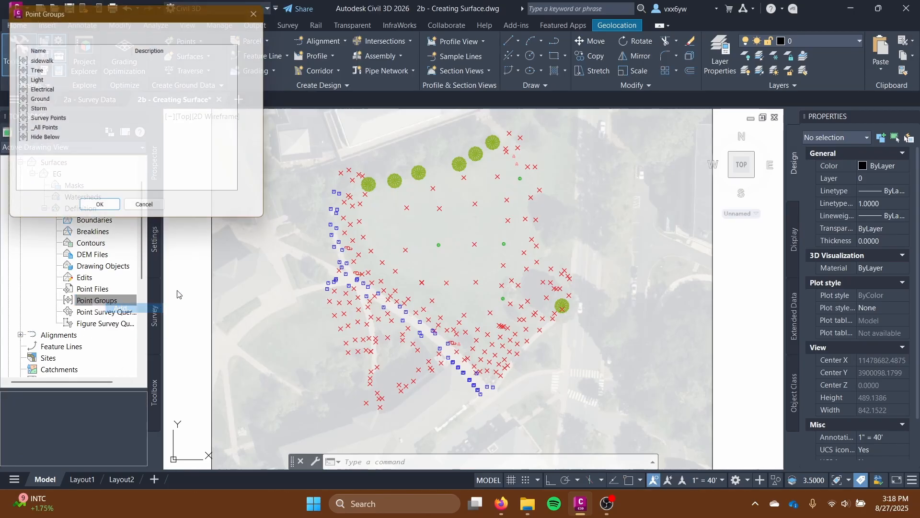
left_click_drag(84, 9, 141, 82)
left_click(109, 192)
left_click(250, 284)
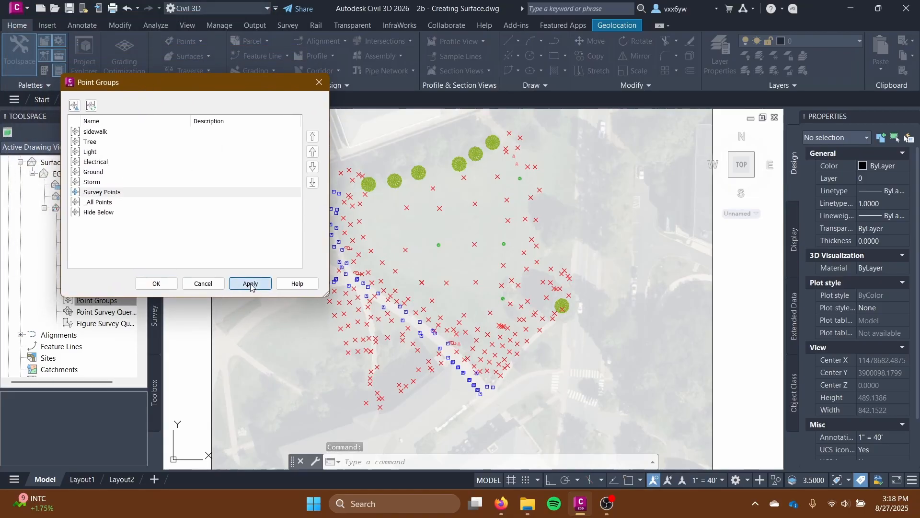
left_click(156, 283)
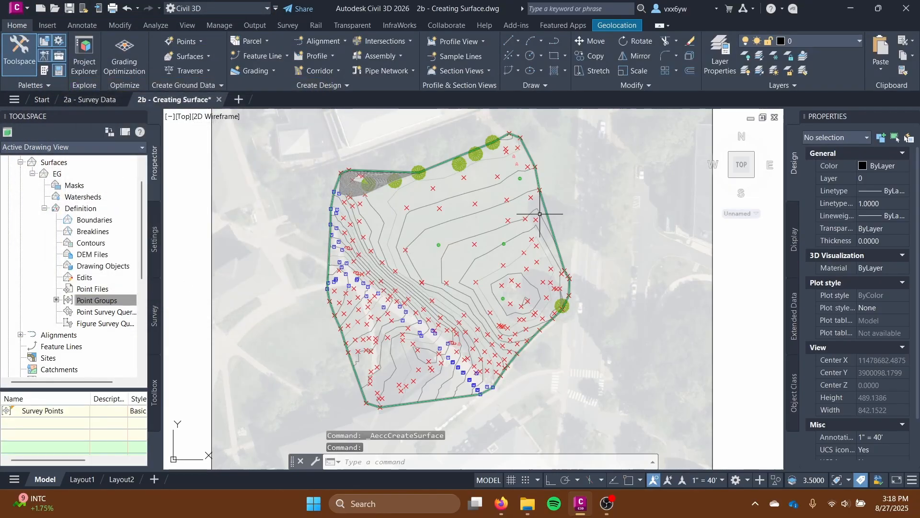
Examine the EG surface's contours across the site, including the densely packed area at the northwest corner
scroll(402, 278, "up", 2)
middle_click_drag(394, 292, 387, 337)
mouse_move(506, 333)
middle_mouse_down()
mouse_move(450, 262)
mouse_move(437, 220)
middle_mouse_up()
scroll(442, 254, "up", 2)
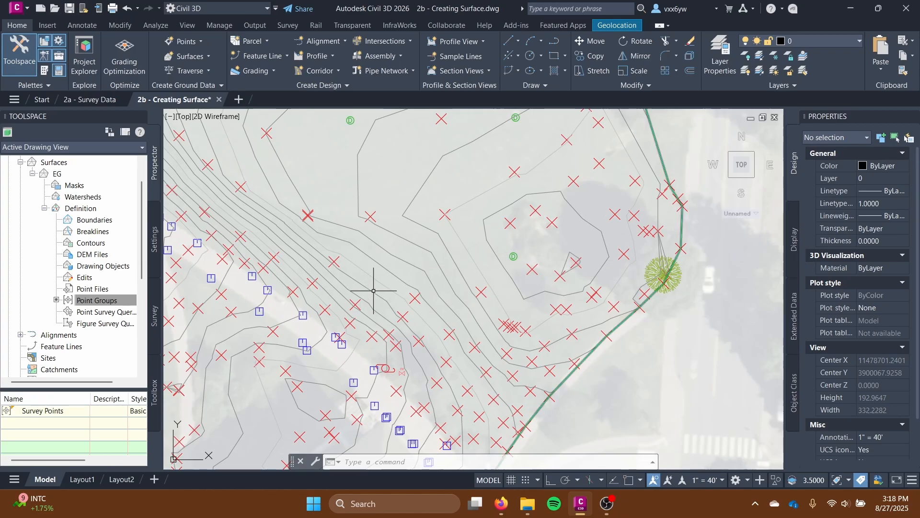
scroll(281, 300, "down", 2)
scroll(522, 354, "up", 2)
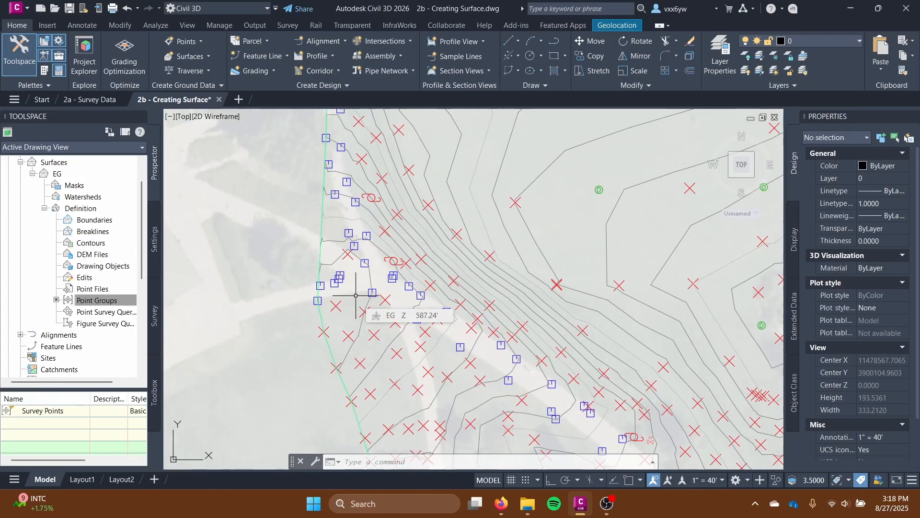
middle_click_drag(355, 295, 285, 355)
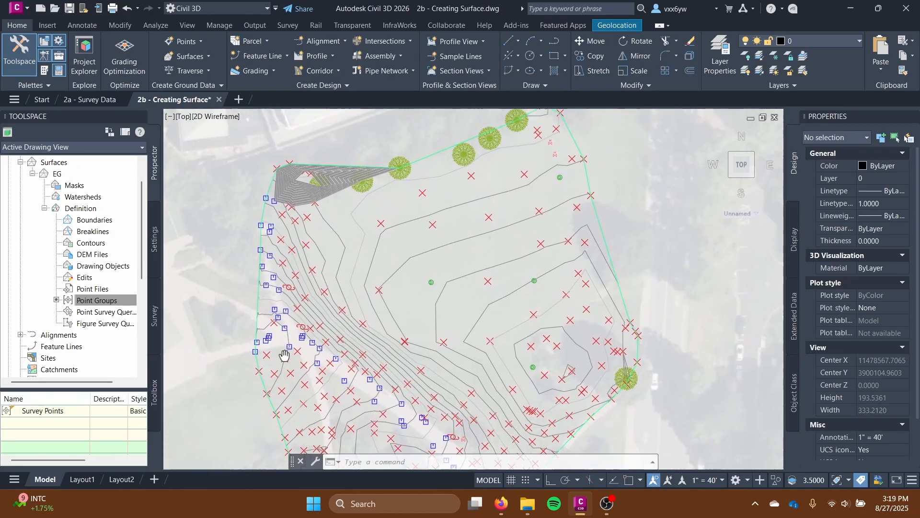
scroll(285, 355, "up", 5)
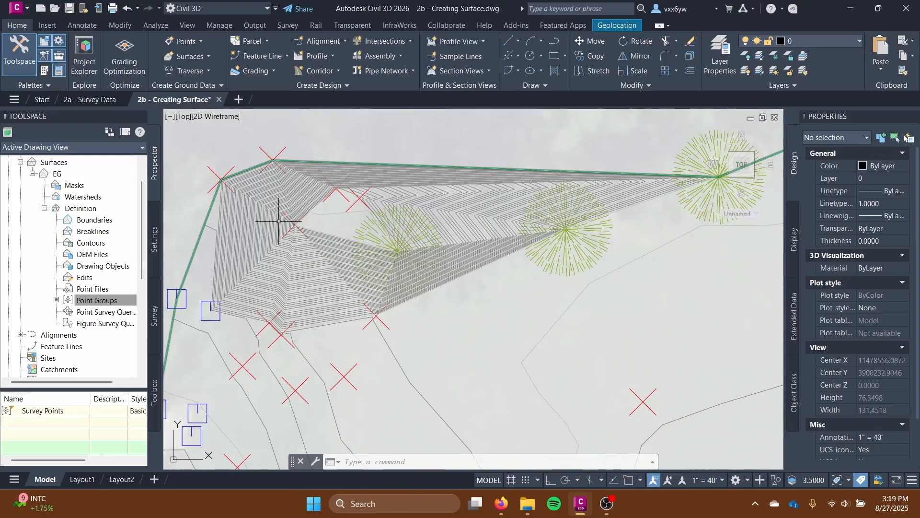
scroll(283, 273, "up", 2)
scroll(333, 274, "down", 2)
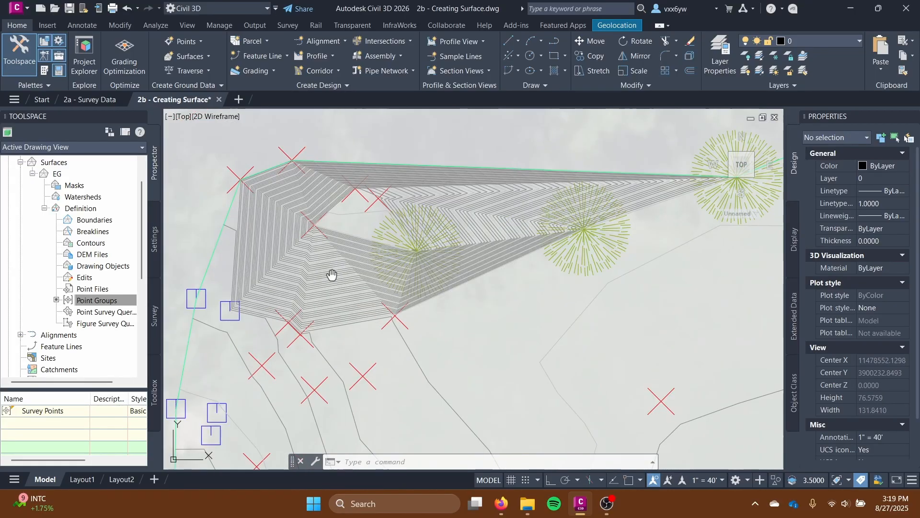
scroll(332, 274, "up", 2)
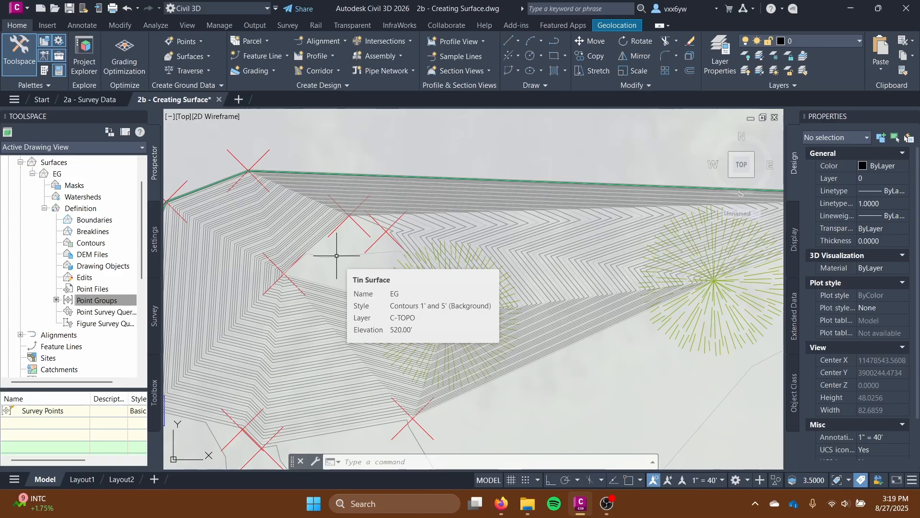
Check the elevation of the ground COGO point beside the gap in the dense northwest contours, and clear the selection
left_click(348, 218)
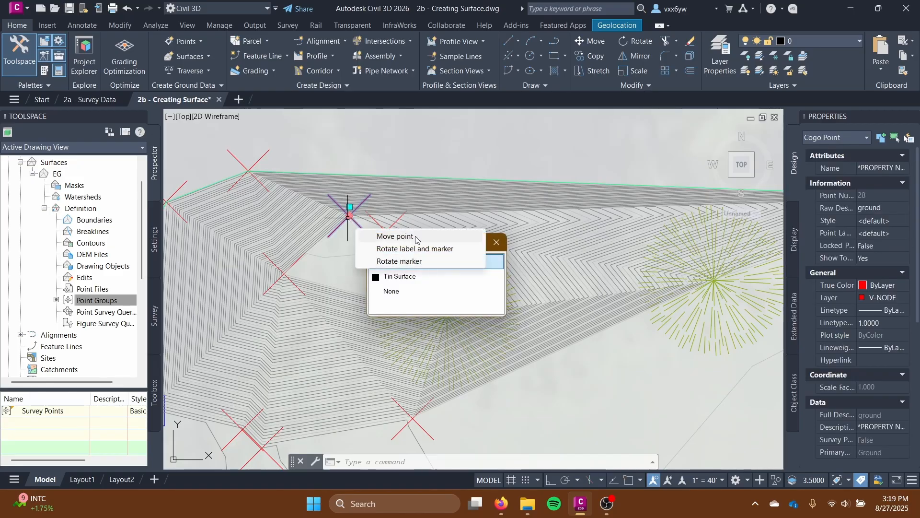
left_click(400, 261)
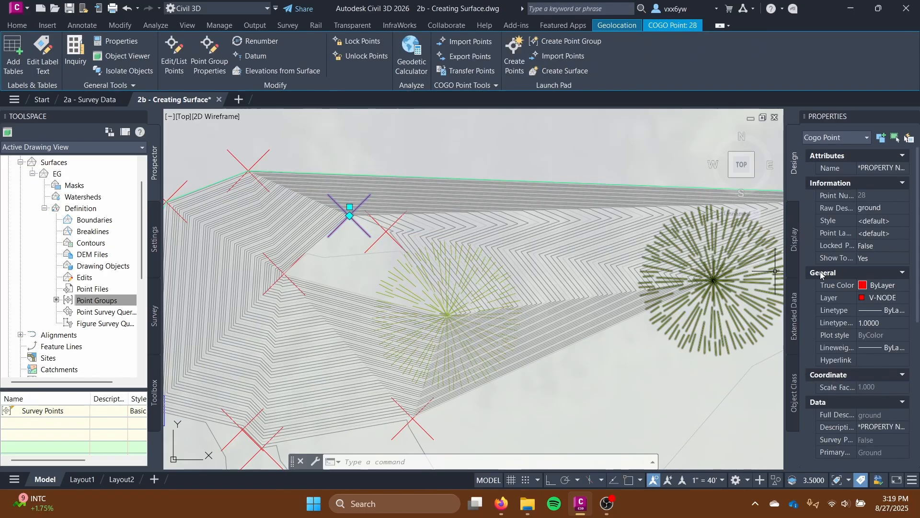
scroll(851, 288, "down", 8)
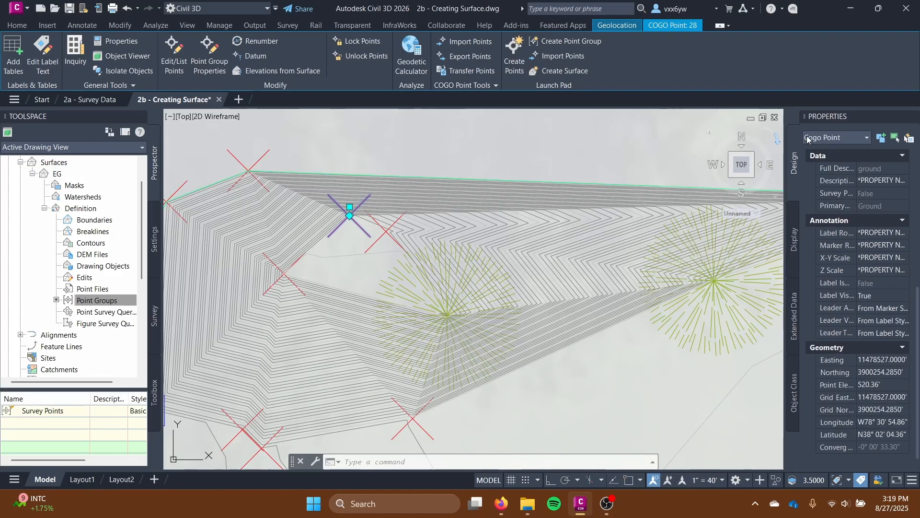
scroll(440, 243, "down", 5)
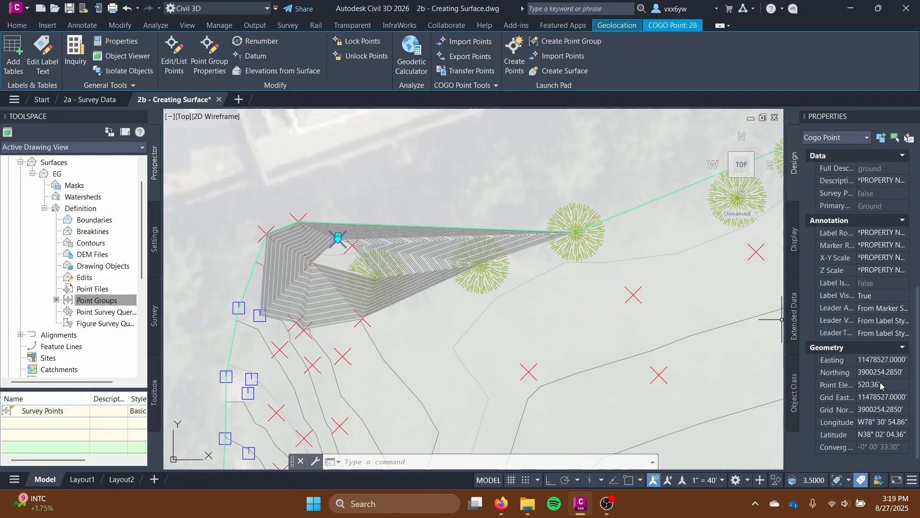
scroll(411, 257, "up", 5)
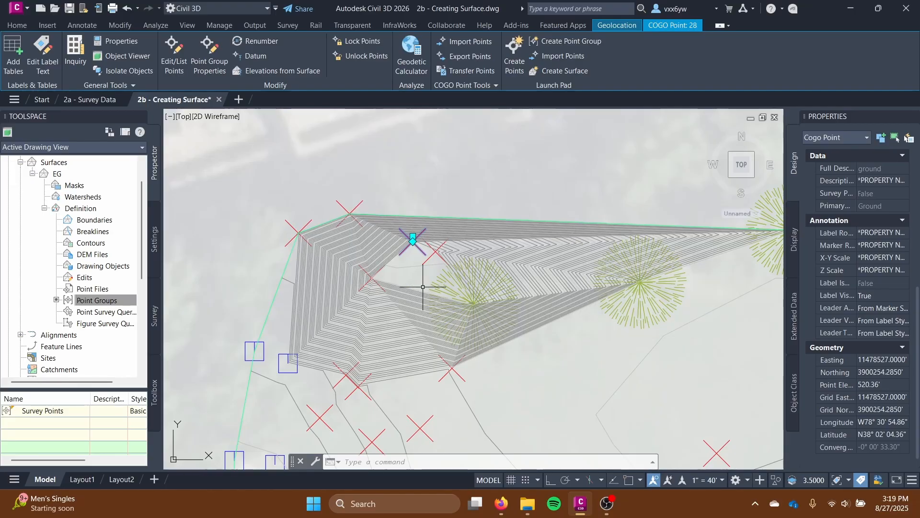
key("Escape")
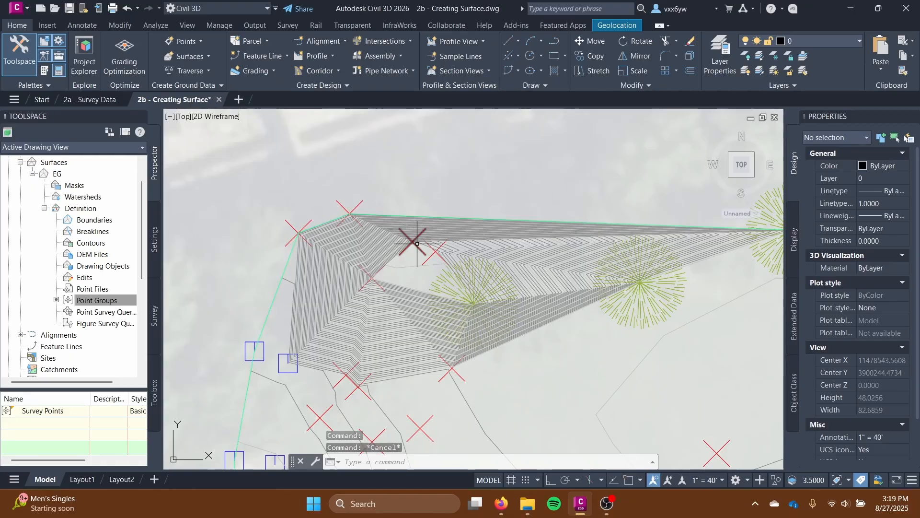
mouse_move(417, 243)
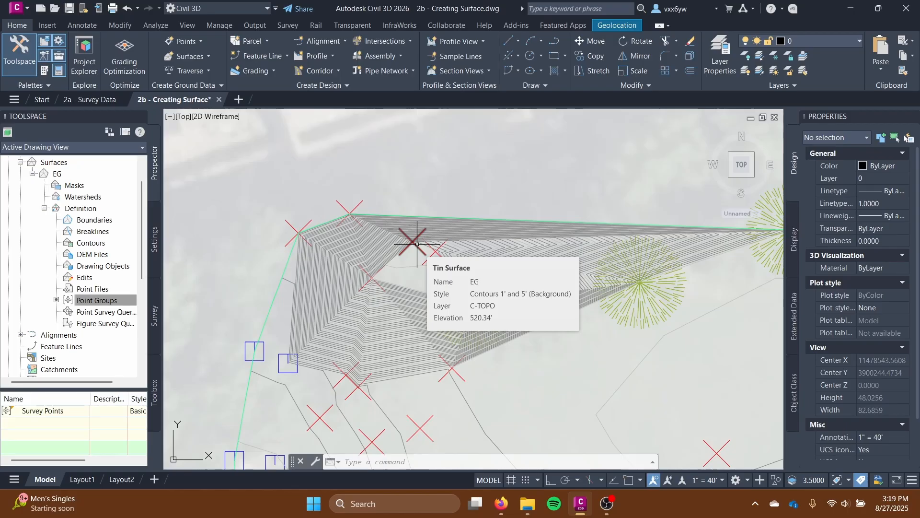
Compare the densely packed contours at the northwest corner with the contour spacing over the rest of the site
scroll(393, 295, "up", 2)
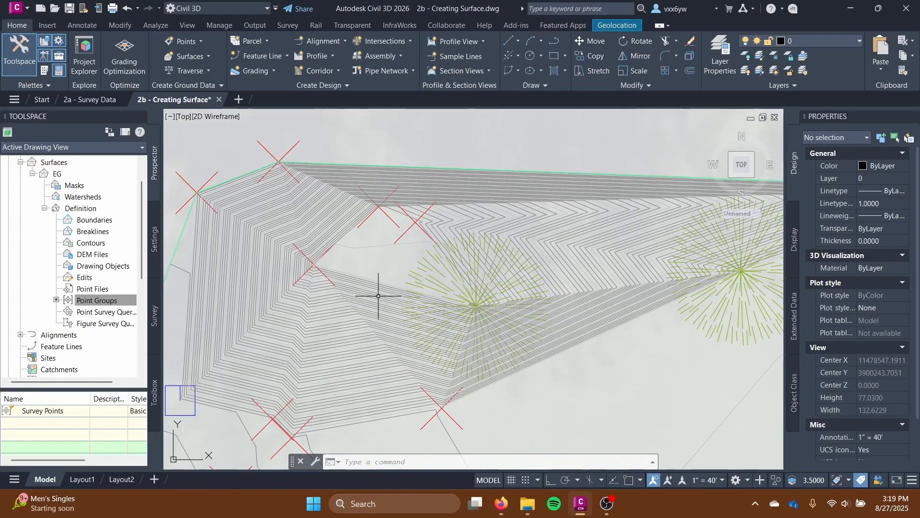
scroll(375, 297, "down", 6)
middle_click_drag(380, 287, 339, 114)
scroll(339, 115, "up", 2)
scroll(341, 126, "down", 4)
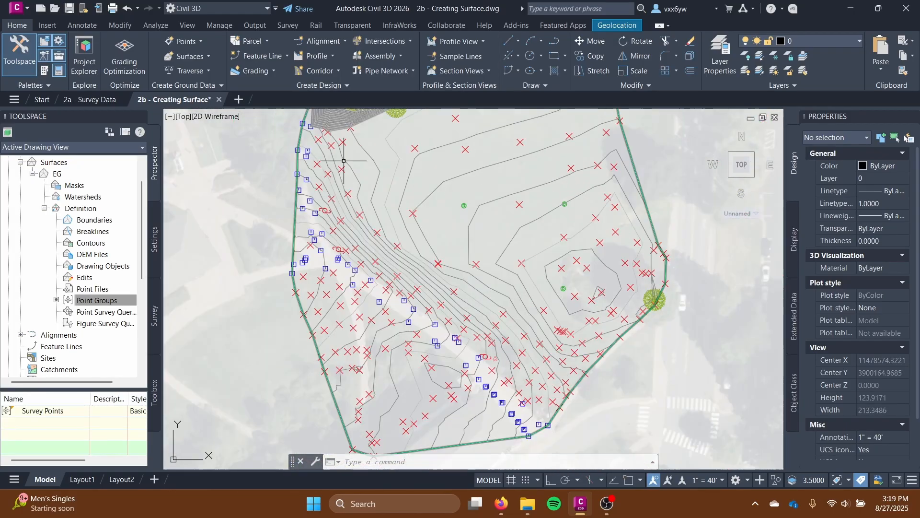
middle_click_drag(343, 161, 332, 292)
scroll(327, 259, "up", 6)
scroll(327, 259, "down", 4)
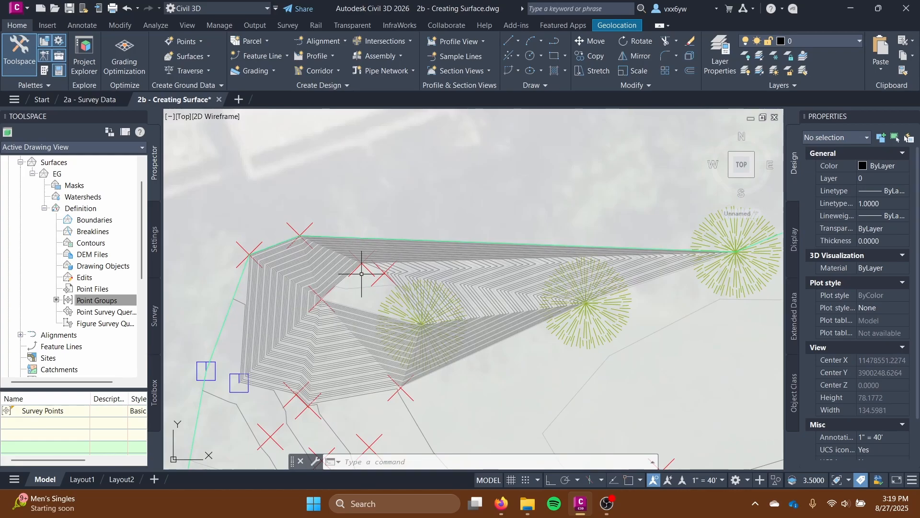
Delete the two adjacent ground COGO points, numbers 28 and 29, along the north side of the gap in the dense contours
scroll(359, 257, "up", 5)
middle_click_drag(360, 257, 365, 288)
left_click(366, 290)
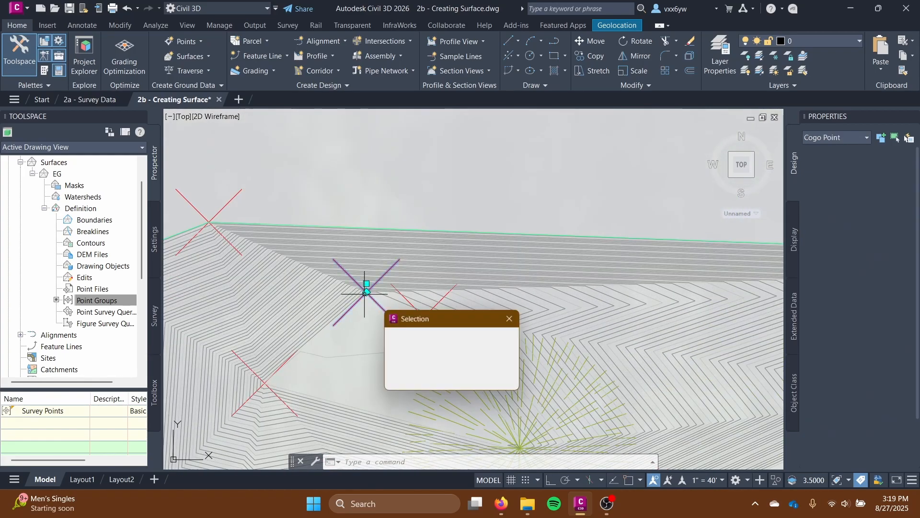
left_click(508, 336)
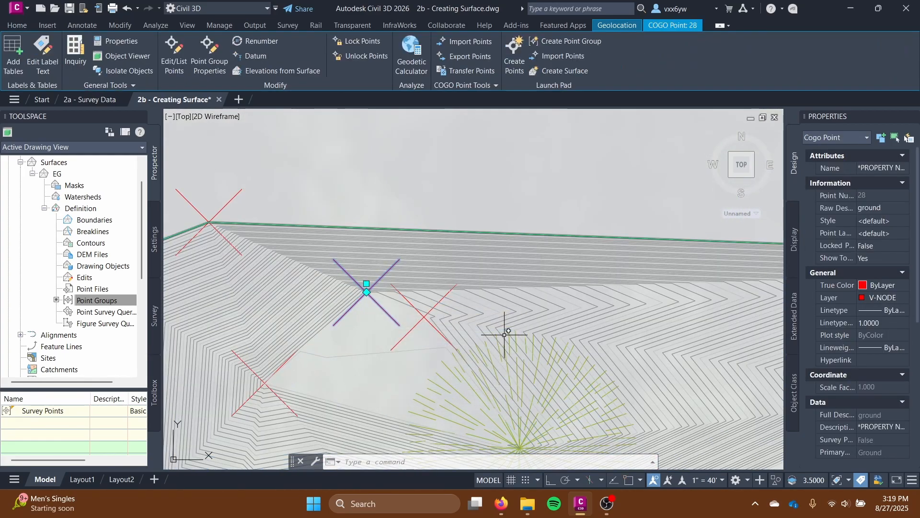
key("Delete")
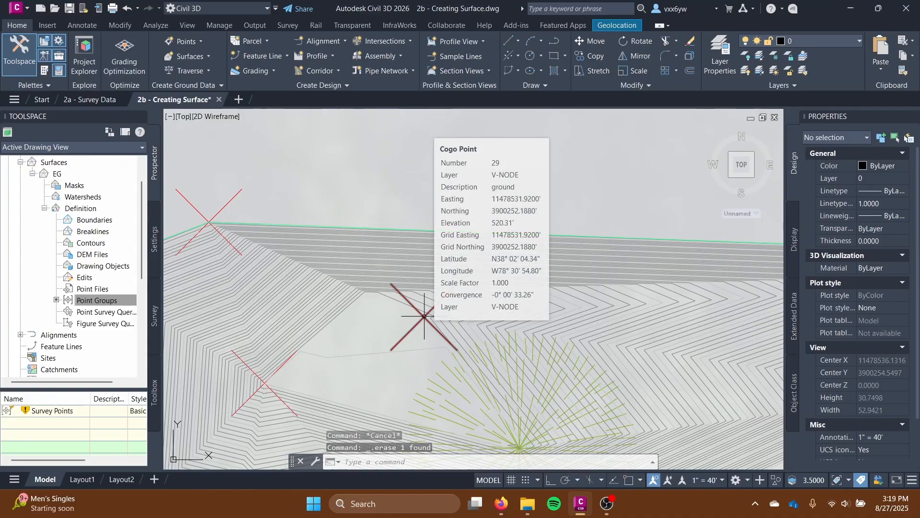
left_click(424, 316)
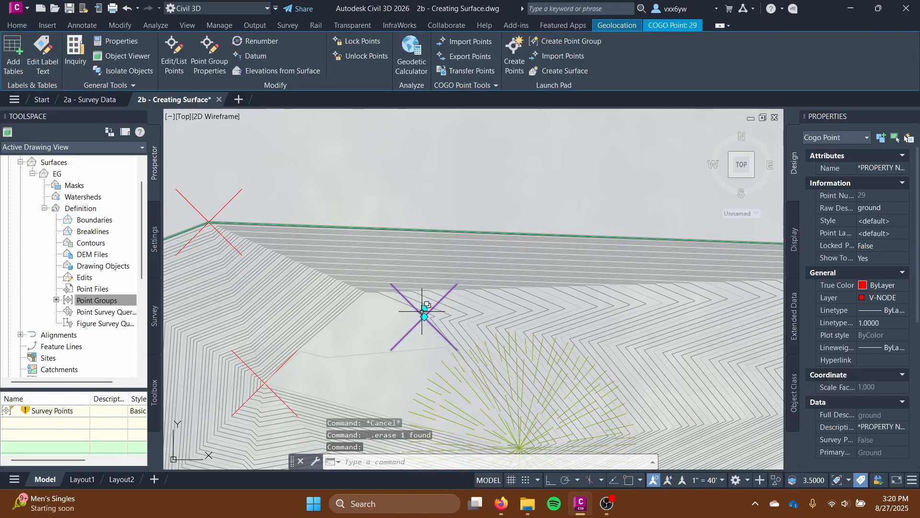
key("Delete")
middle_click_drag(362, 377, 491, 254)
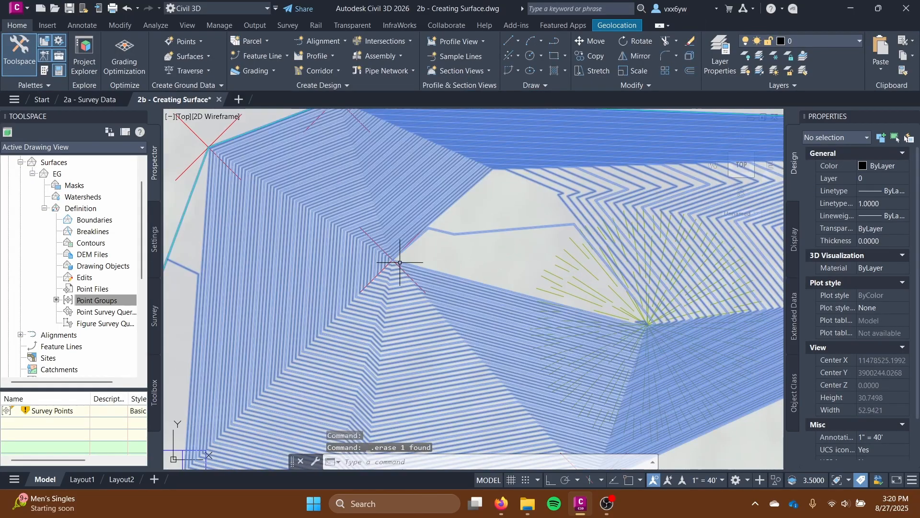
left_click(400, 262)
left_click(416, 250)
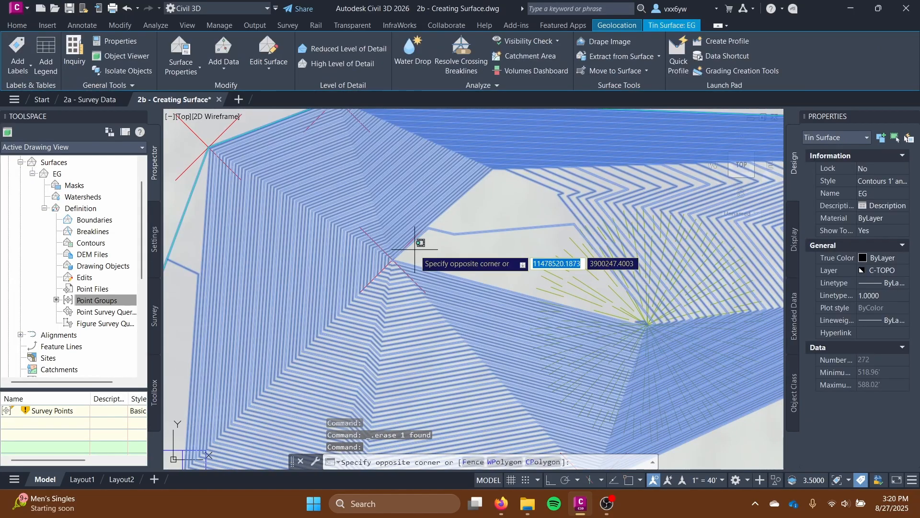
key("Escape")
key("Escape")
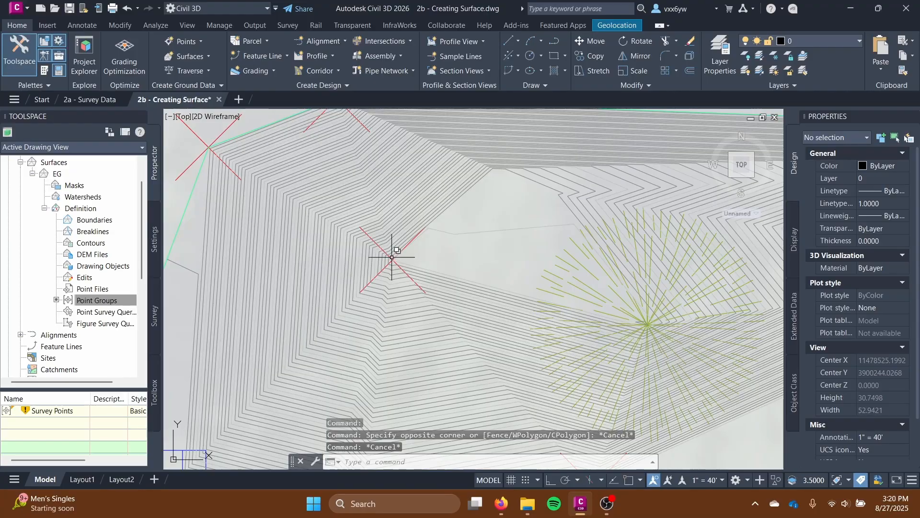
Delete ground COGO point 27 at the west end of the gap in the dense contours
left_click(383, 250)
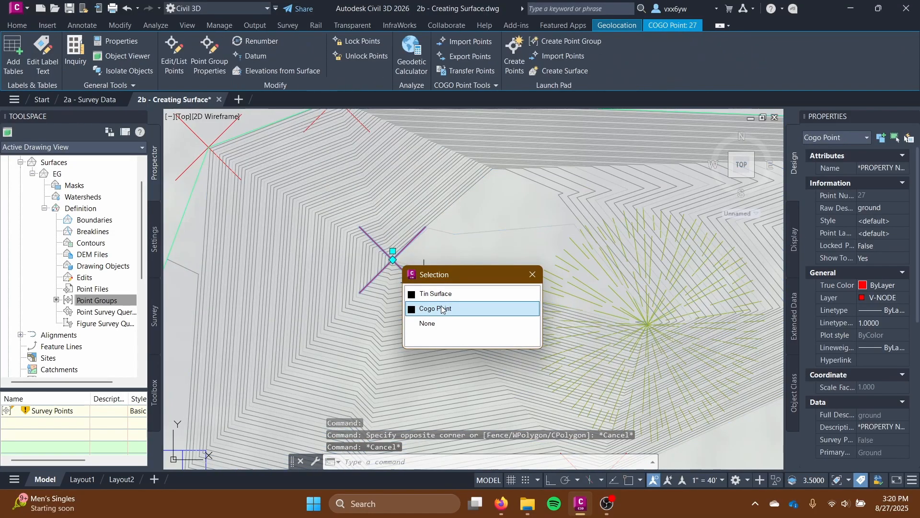
left_click(436, 308)
key("Delete")
scroll(466, 263, "down", 3)
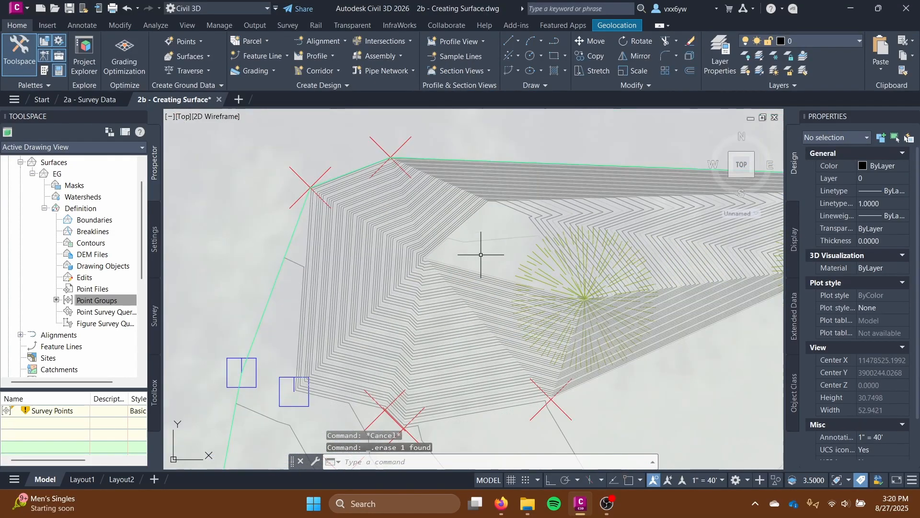
mouse_move(481, 255)
middle_mouse_down()
mouse_move(379, 259)
mouse_move(366, 222)
middle_mouse_up()
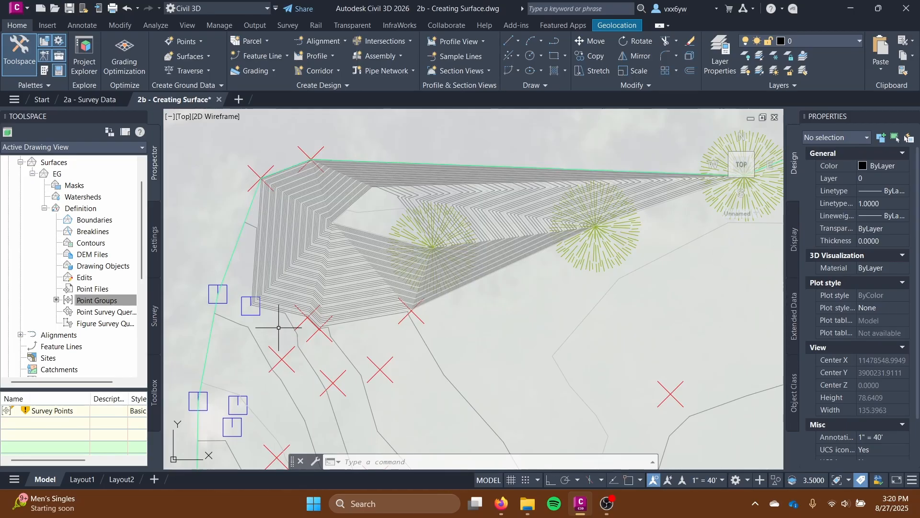
Update all out-of-date point groups in the drawing so they reflect the deleted ground points
left_click(60, 299)
scroll(60, 303, "up", 1)
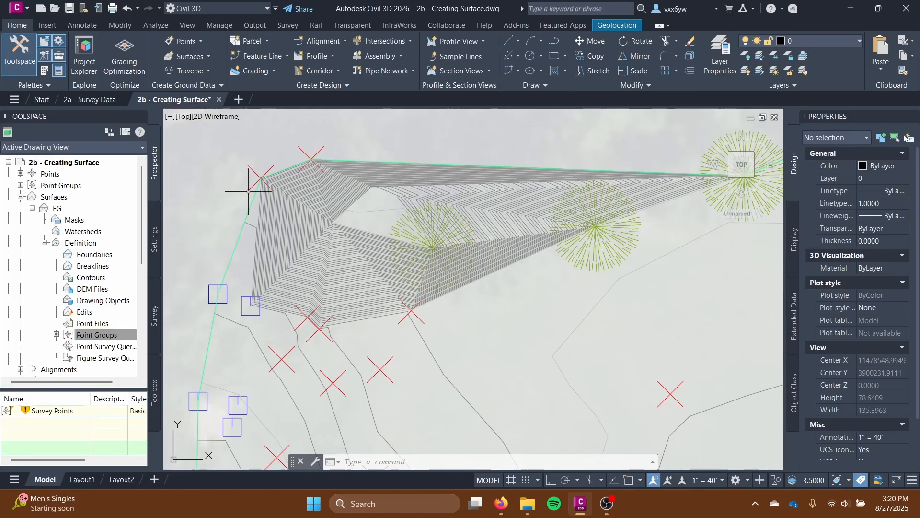
scroll(391, 301, "down", 2)
mouse_move(390, 300)
middle_mouse_down()
mouse_move(353, 302)
mouse_move(346, 312)
middle_mouse_up()
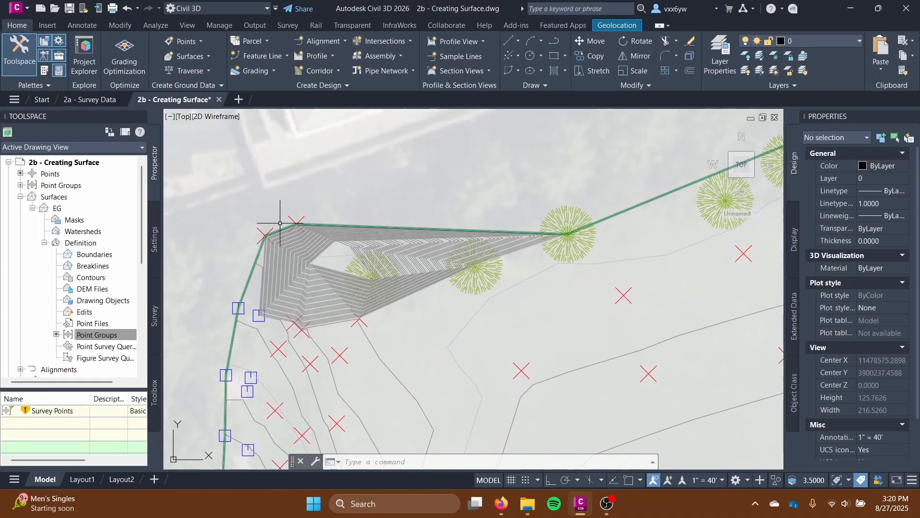
left_click(20, 185)
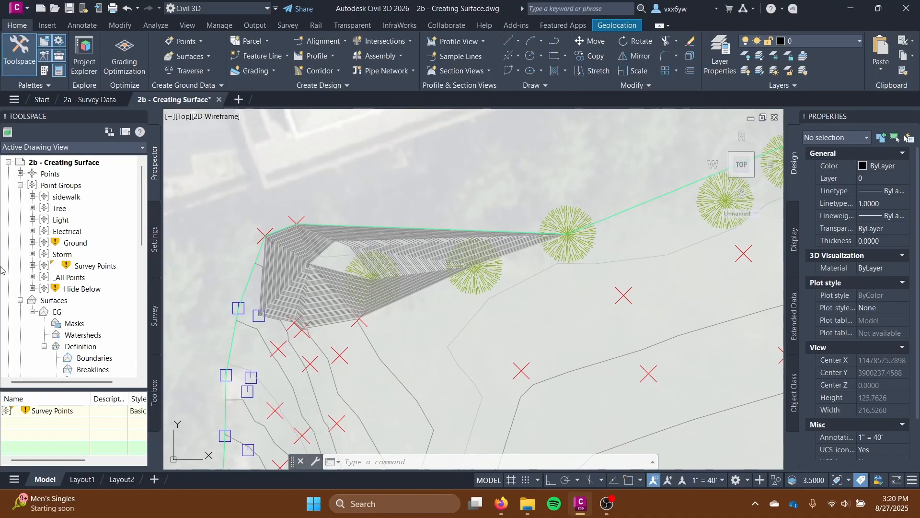
left_click(50, 174)
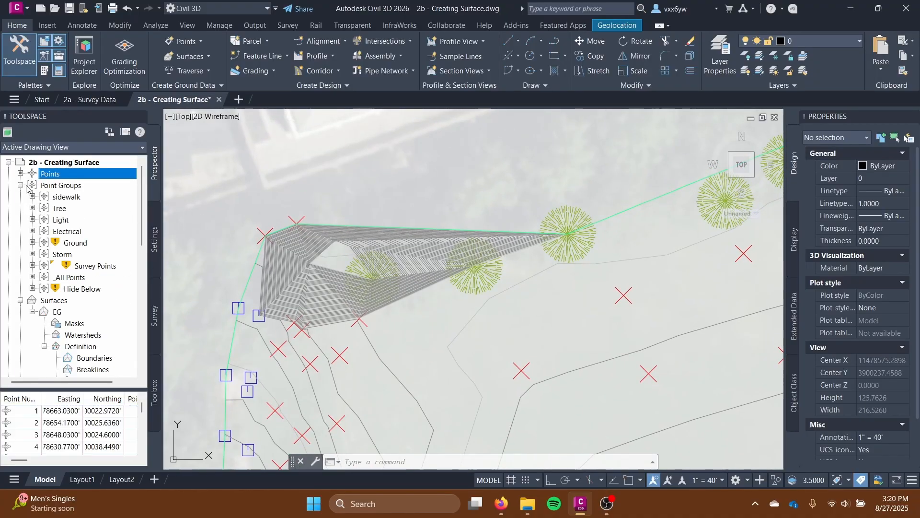
left_click(54, 187)
right_click(54, 188)
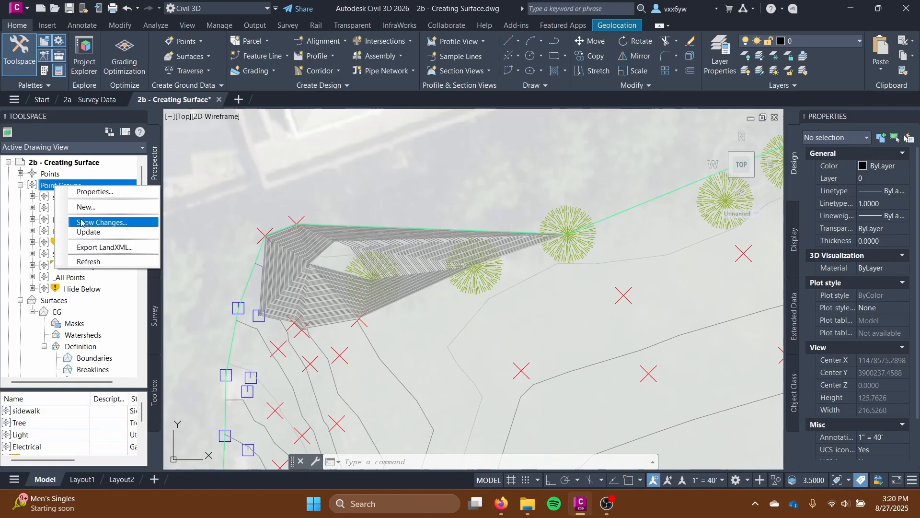
left_click(98, 232)
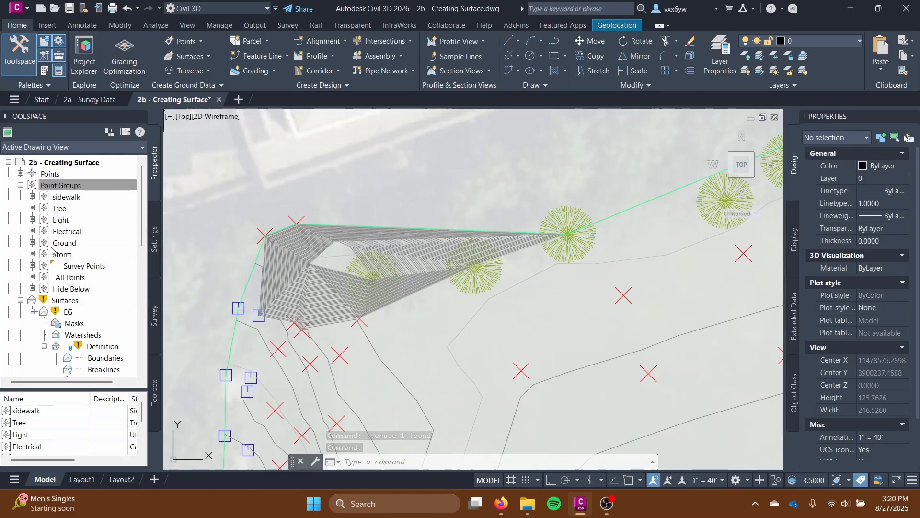
Rebuild the out-of-date surfaces so that EG uses the updated point groups
scroll(462, 361, "down", 6)
middle_click_drag(461, 360, 407, 242)
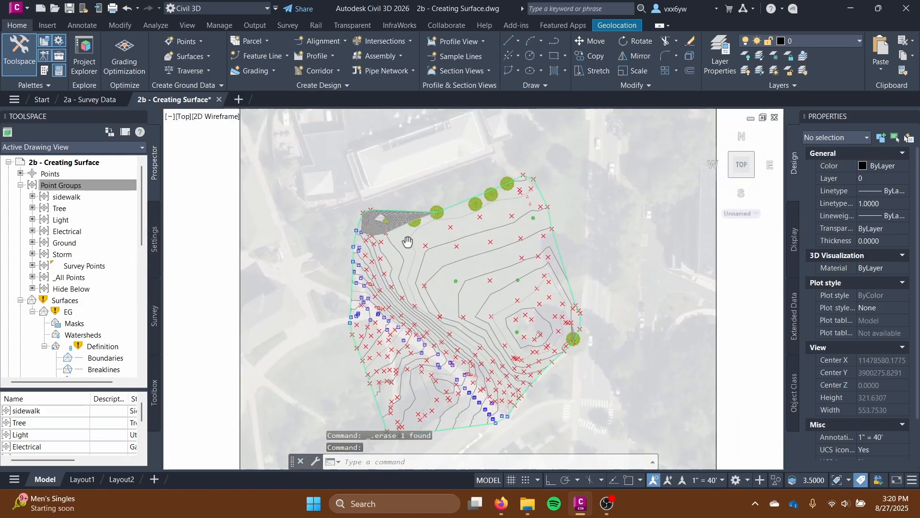
scroll(416, 292, "up", 2)
middle_click_drag(417, 292, 382, 264)
scroll(327, 282, "down", 2)
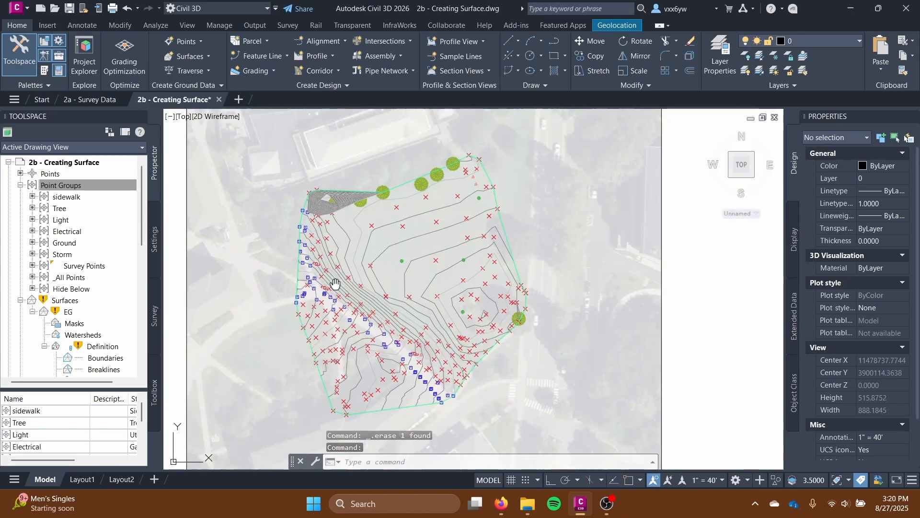
right_click(63, 301)
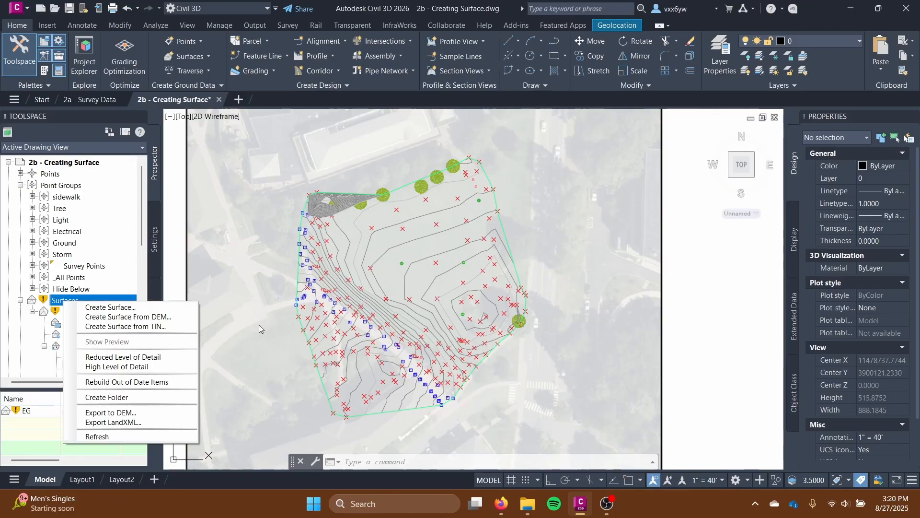
left_click(109, 382)
Inspect the rebuilt northwest contours and check the elevation of the tree COGO point at their eastern tip
scroll(331, 216, "up", 6)
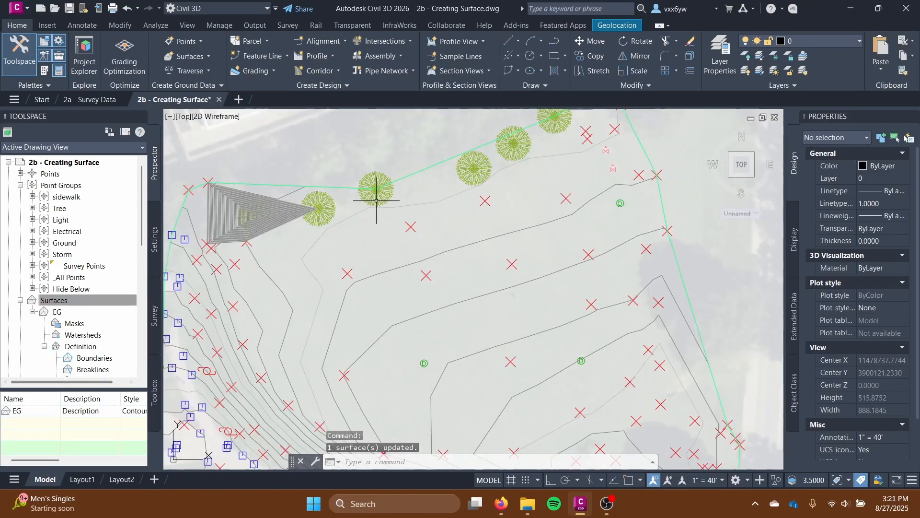
scroll(355, 230, "up", 2)
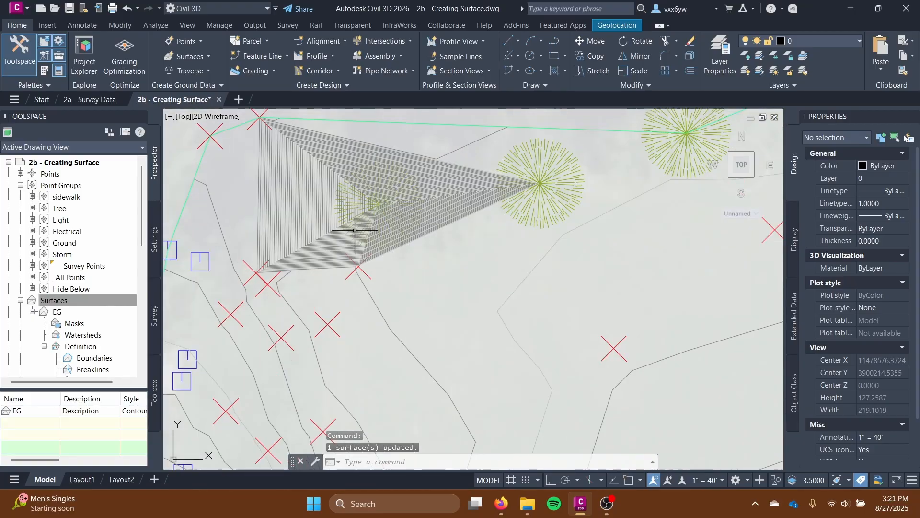
scroll(328, 192, "down", 1)
middle_click_drag(327, 201, 328, 260)
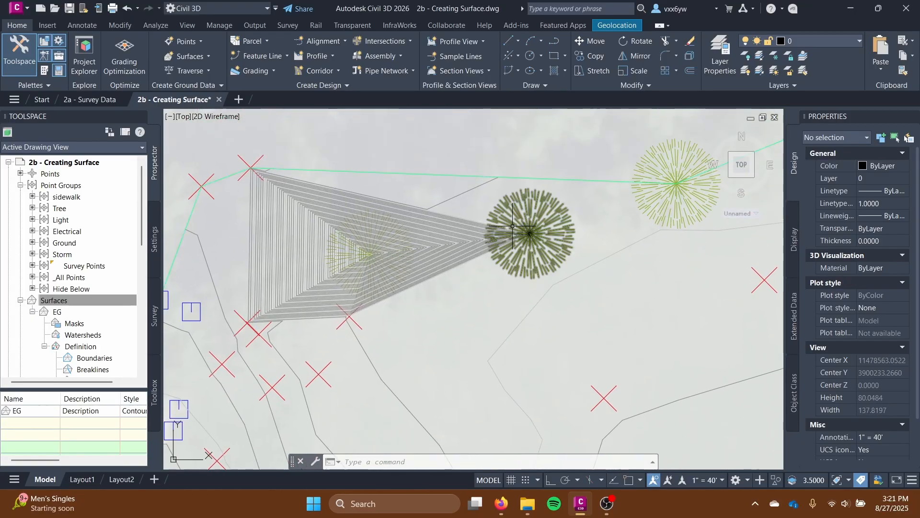
mouse_move(528, 224)
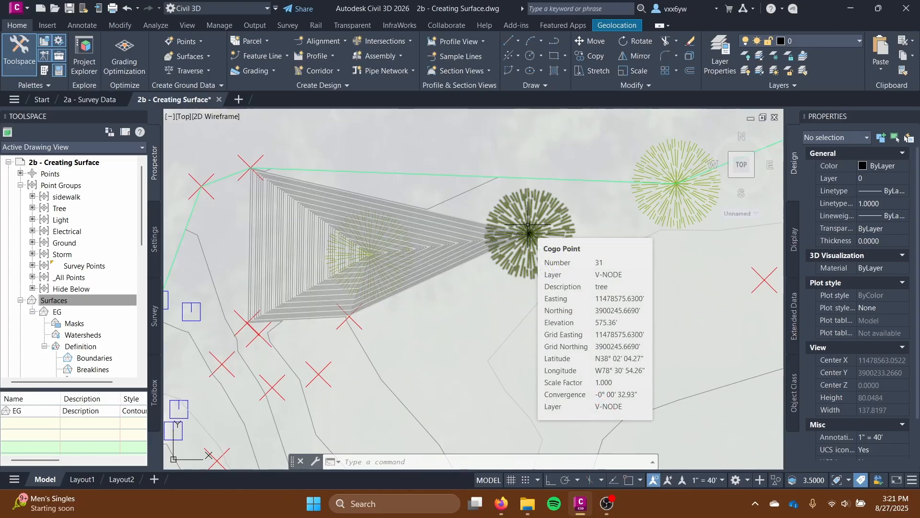
Check the elevation of tree COGO point 30 in the middle of the dense contours, and delete the point
left_click(368, 250)
left_click(412, 306)
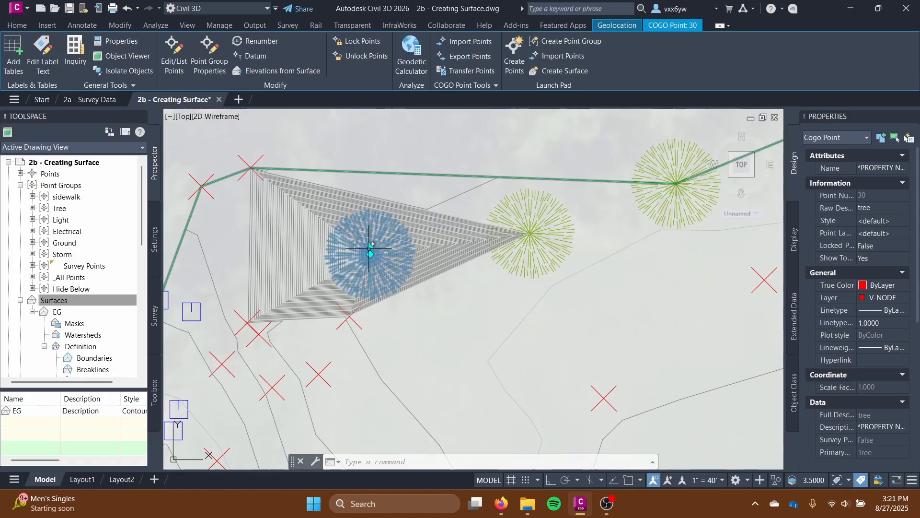
mouse_move(370, 255)
scroll(889, 322, "down", 5)
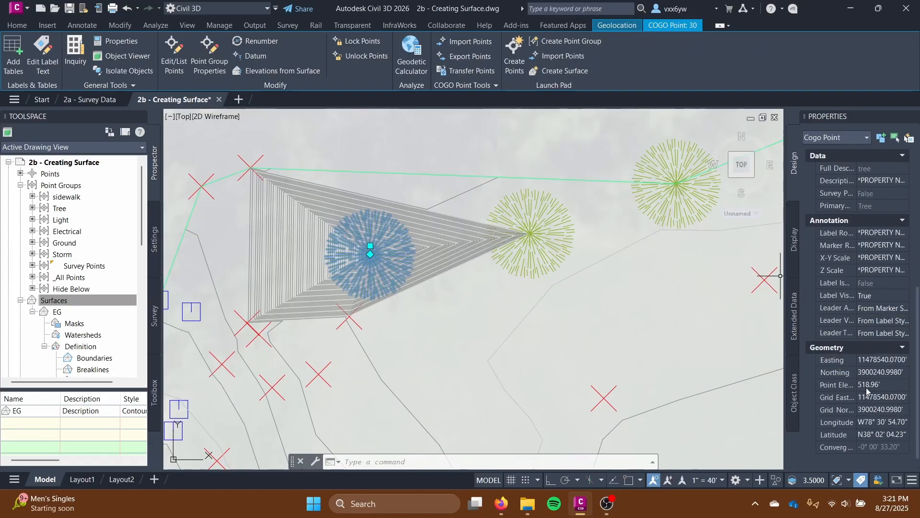
scroll(427, 267, "down", 4)
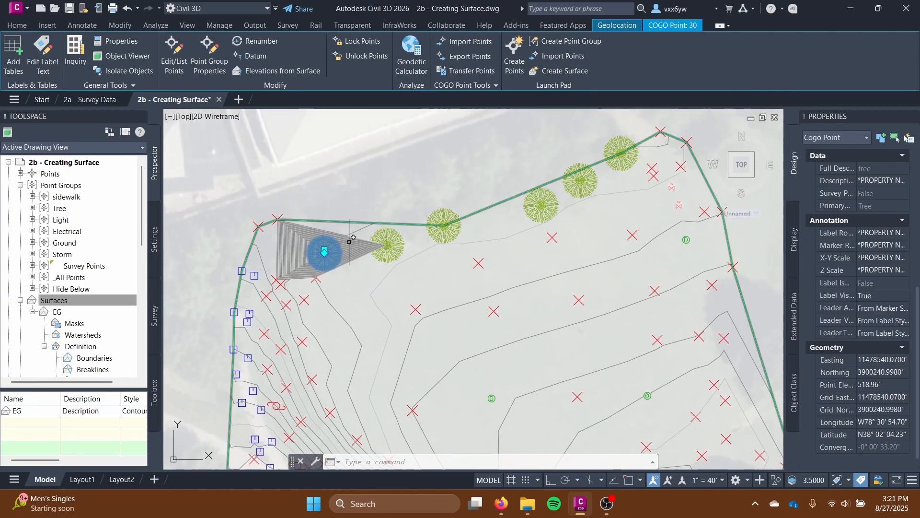
scroll(354, 237, "up", 4)
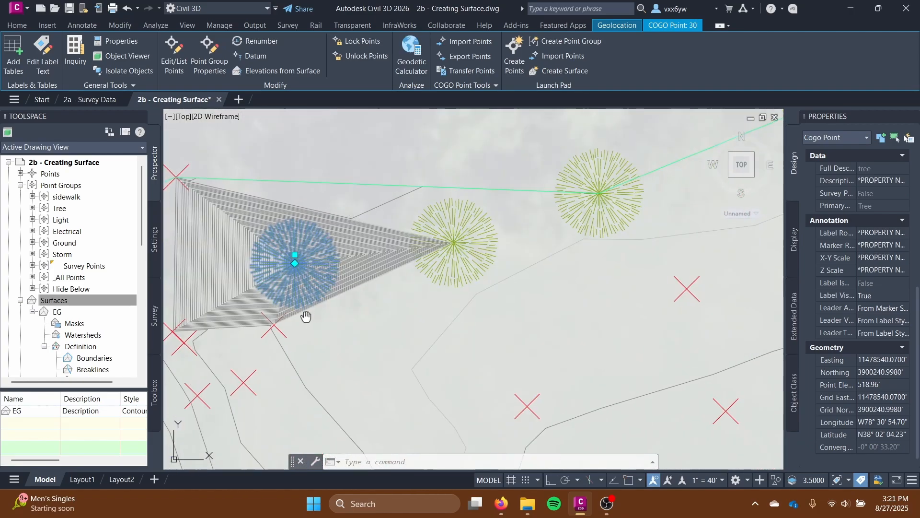
middle_click_drag(306, 317, 426, 318)
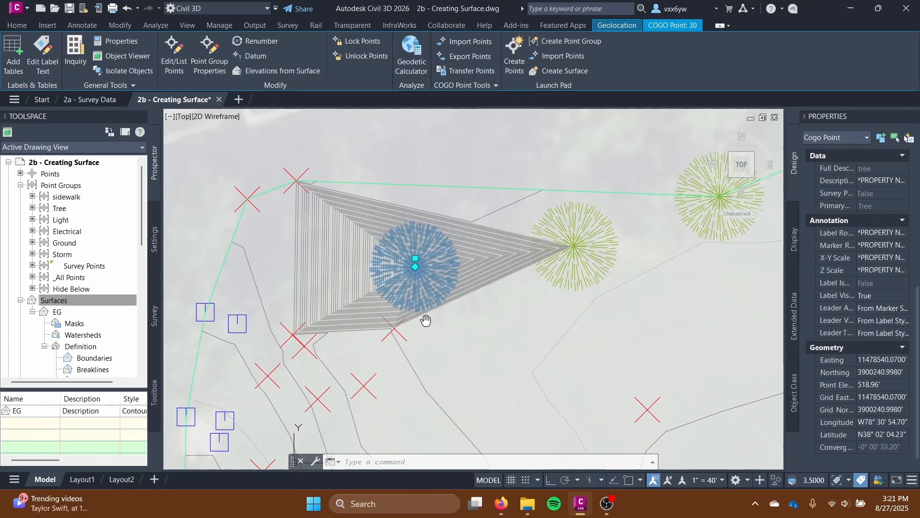
scroll(417, 265, "up", 4)
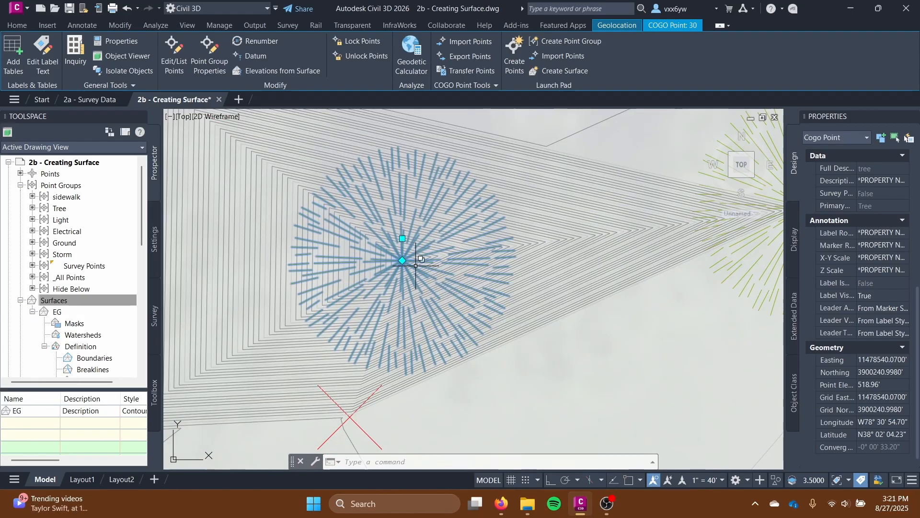
scroll(402, 246, "down", 4)
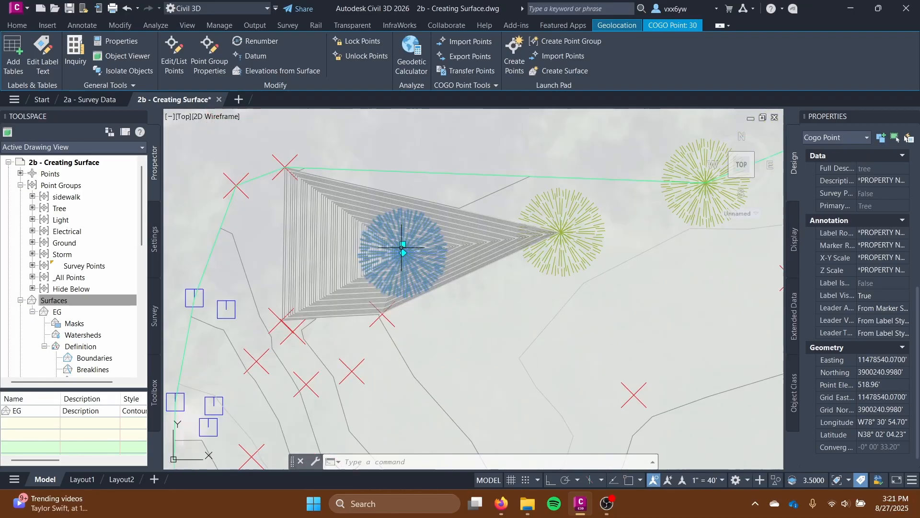
mouse_move(400, 247)
middle_mouse_down()
mouse_move(416, 287)
mouse_move(424, 258)
middle_mouse_up()
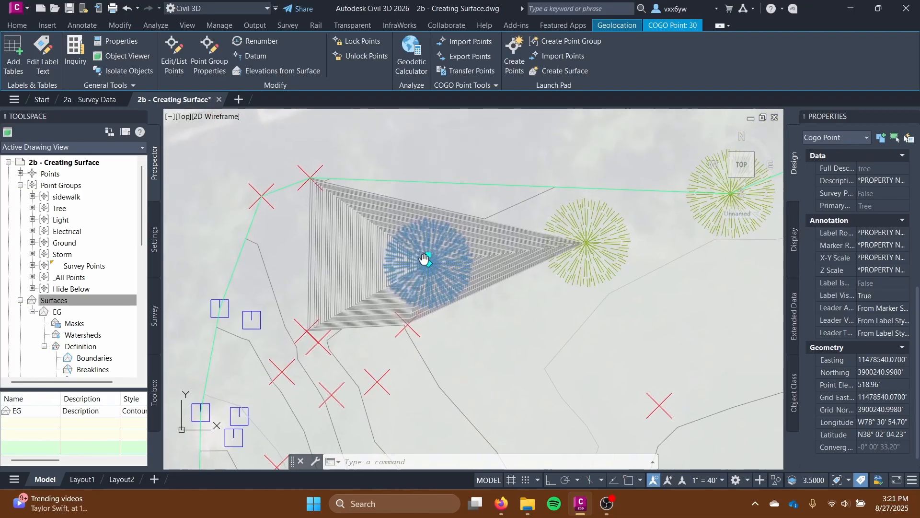
key("Delete")
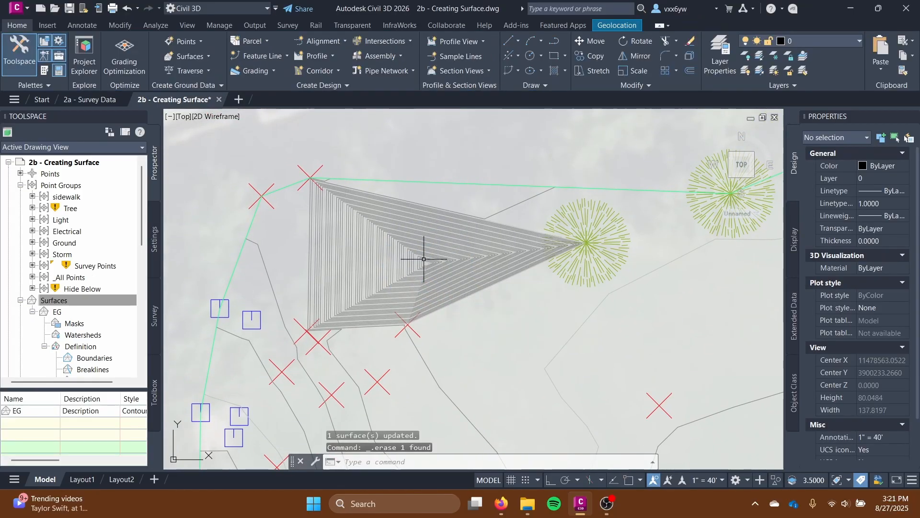
Update all out-of-date point groups and rebuild the out-of-date surfaces to account for the deleted tree point
scroll(423, 259, "down", 2)
left_click(62, 300)
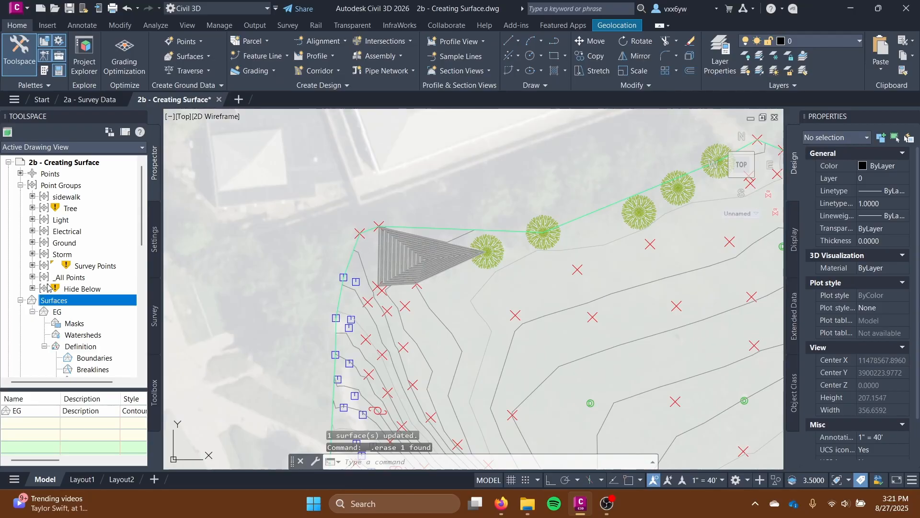
left_click(58, 185)
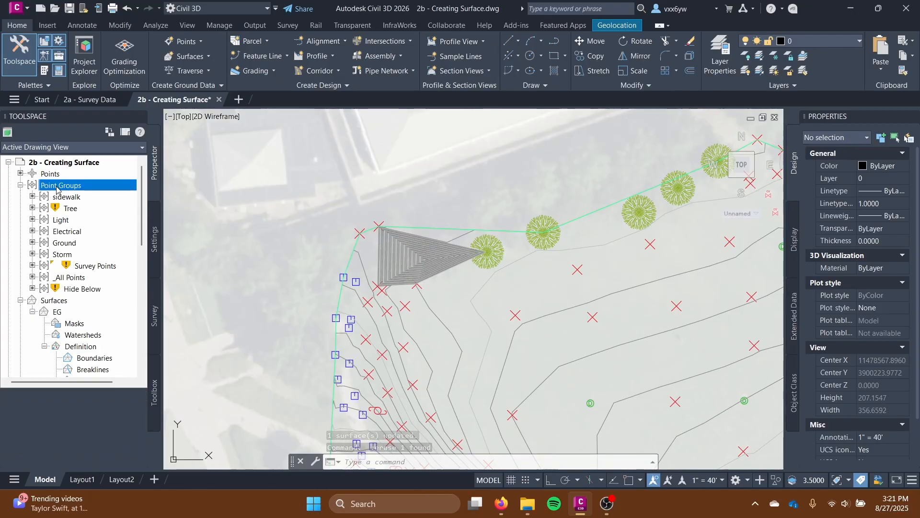
right_click(58, 186)
left_click(115, 234)
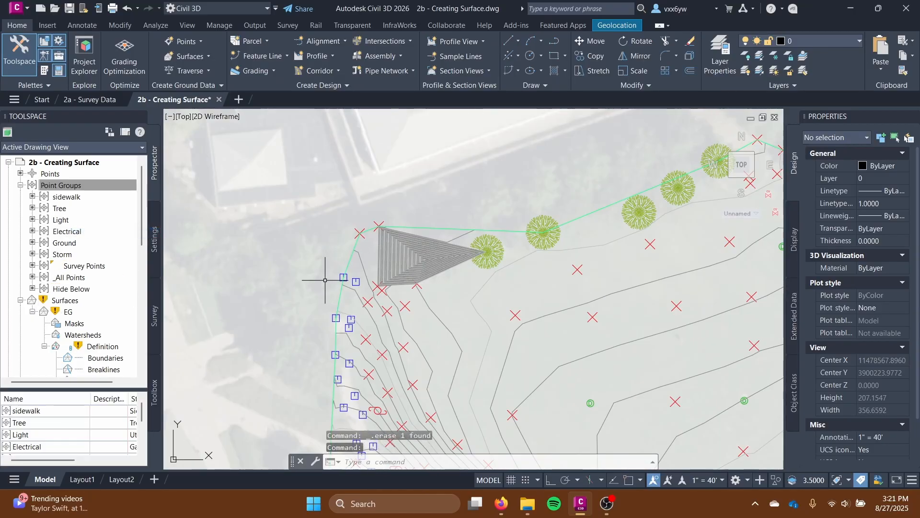
right_click(80, 302)
left_click(144, 382)
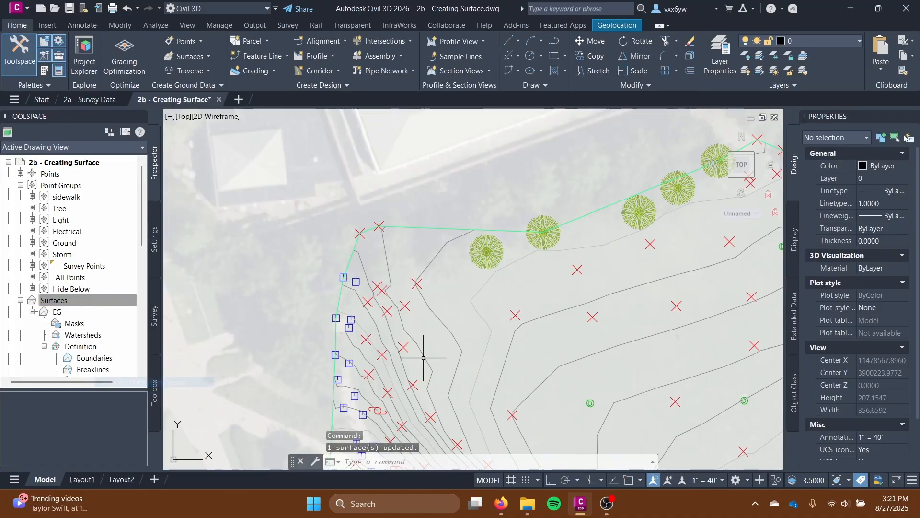
Open the EG surface in the Model Viewer and orbit around its northwest corner to examine the rebuilt surface in 3D
scroll(476, 323, "down", 2)
middle_click_drag(396, 255, 394, 254)
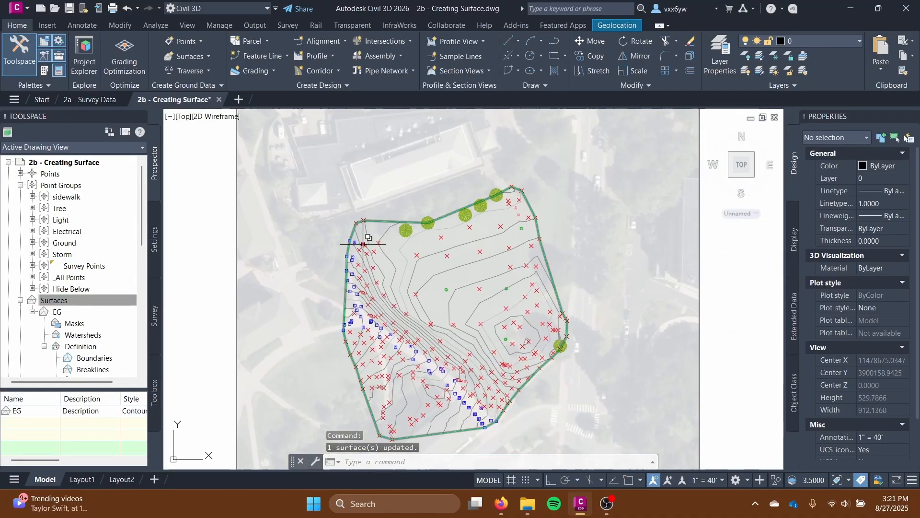
left_click(353, 232)
right_click(426, 209)
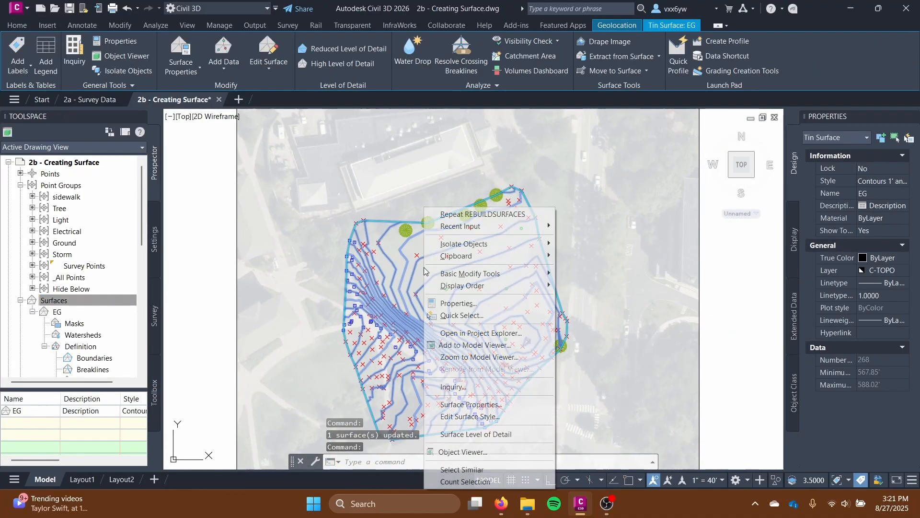
left_click(503, 349)
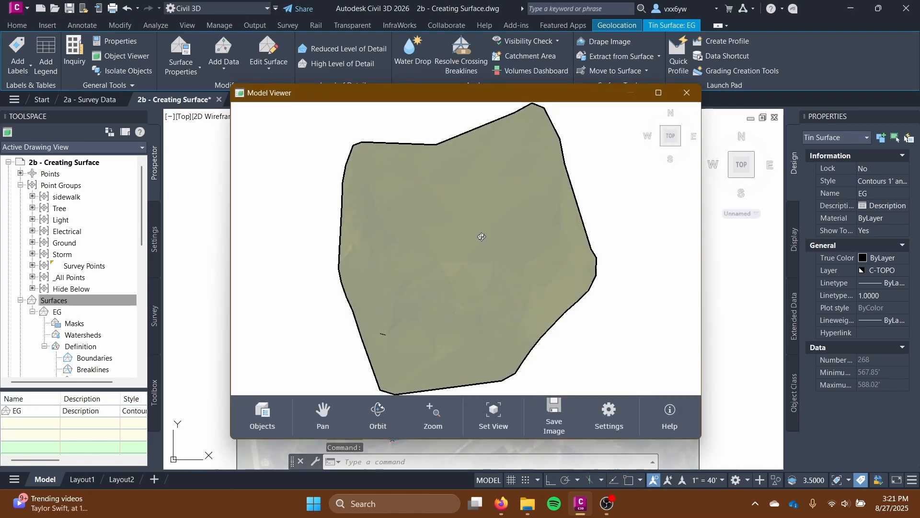
left_click(658, 92)
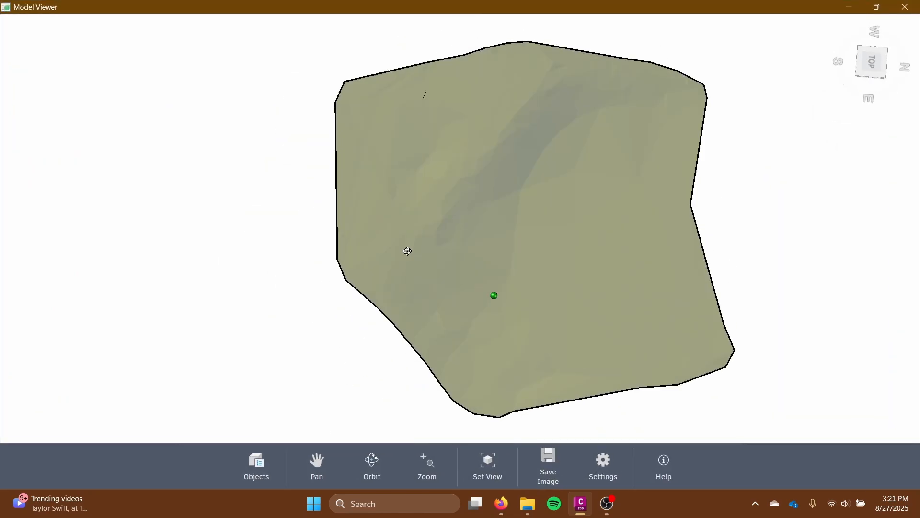
left_click_drag(407, 250, 491, 144)
scroll(615, 235, "up", 4)
left_click_drag(600, 222, 503, 282)
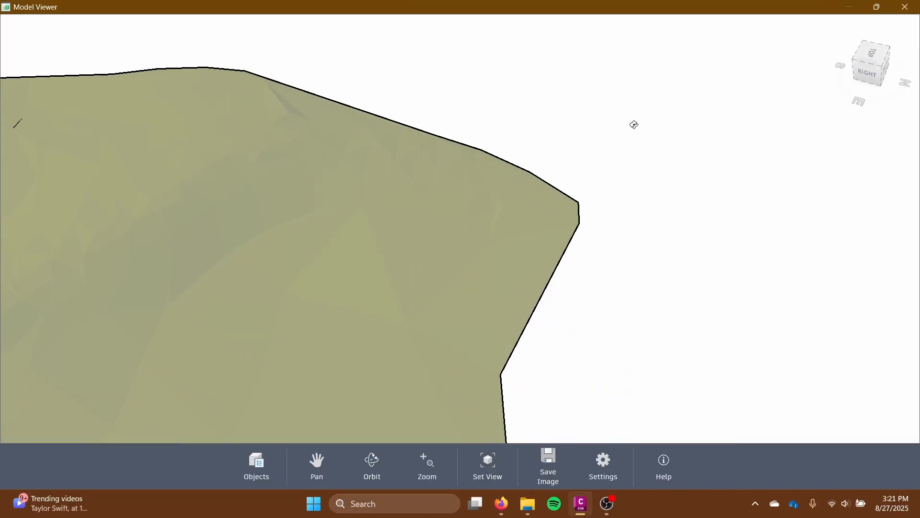
left_click(905, 7)
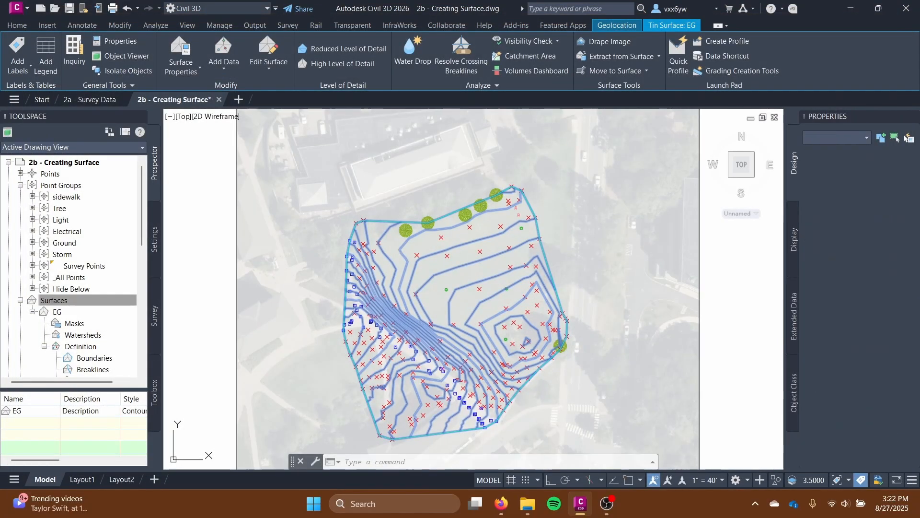
Deselect EG and undo the surface rebuild and the point group update
key("Escape")
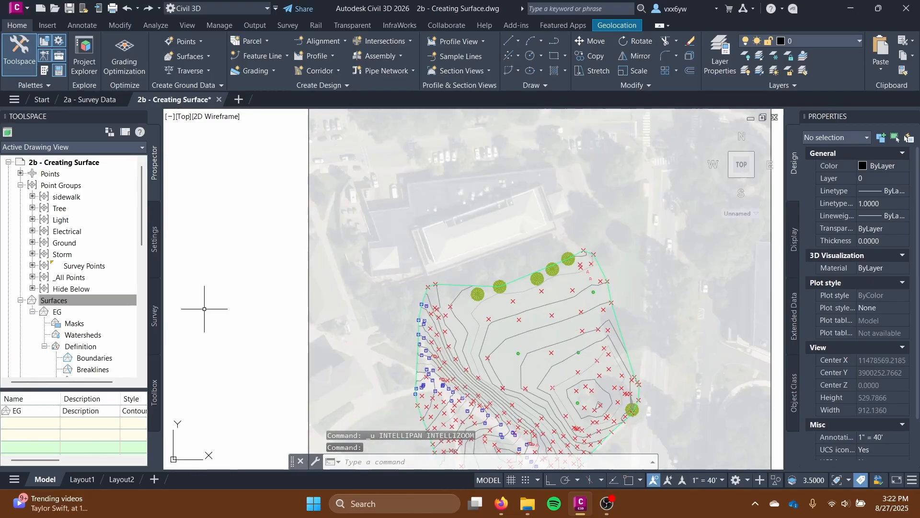
scroll(527, 322, "up", 4)
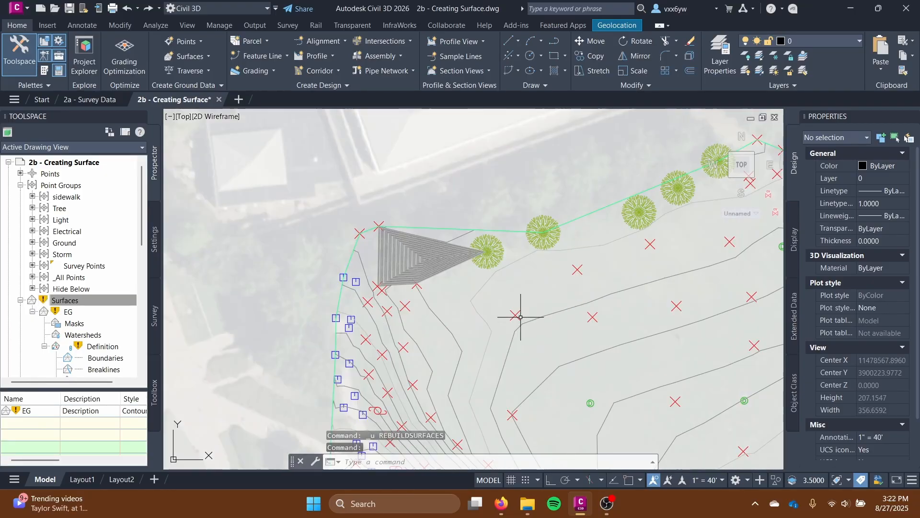
scroll(520, 297, "down", 2)
middle_click_drag(329, 261, 417, 236)
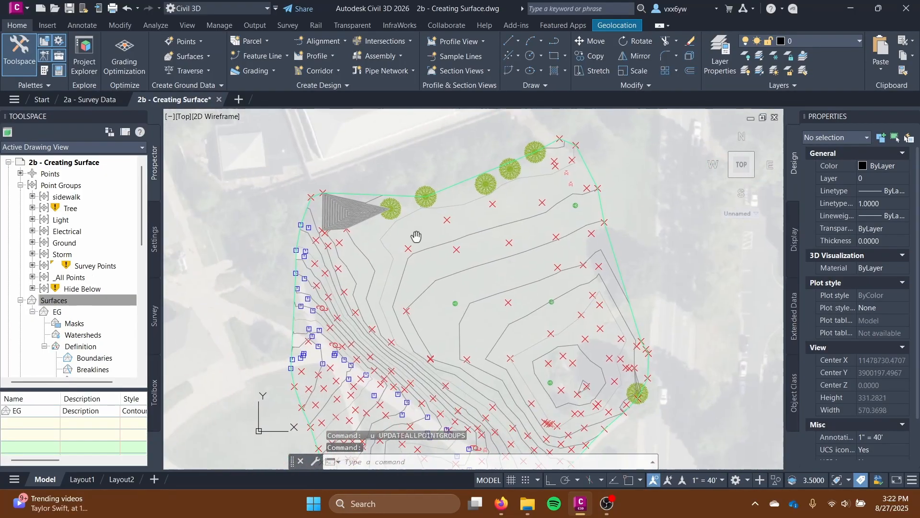
View the EG surface before its rebuild in the Model Viewer, examining the faulty northwest corner from above and from the side
left_click(367, 196)
right_click(369, 197)
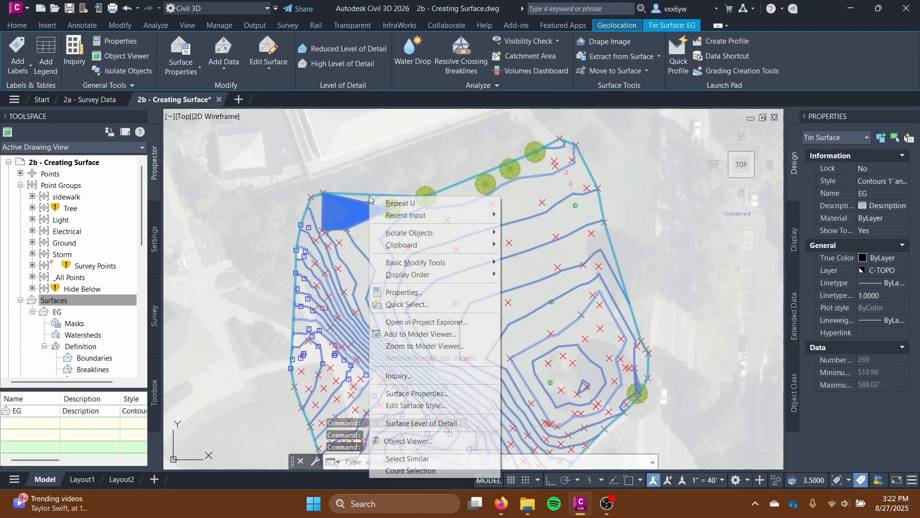
left_click(422, 334)
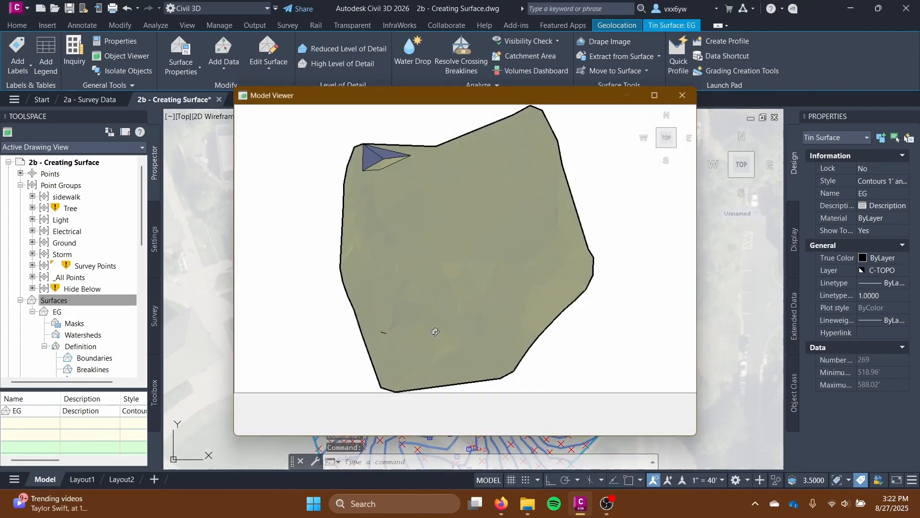
left_click_drag(497, 185, 499, 178)
left_click(658, 93)
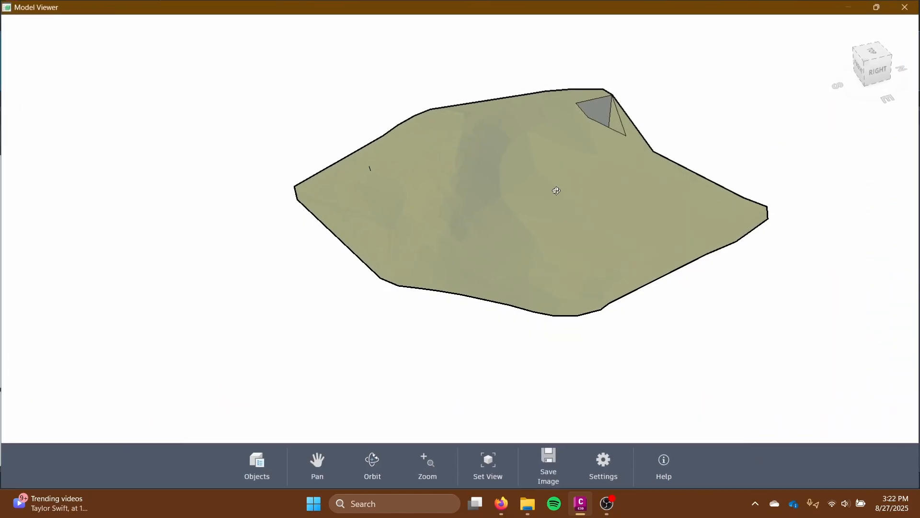
middle_click_drag(616, 143, 482, 294)
left_click_drag(482, 294, 404, 289)
scroll(503, 268, "up", 6)
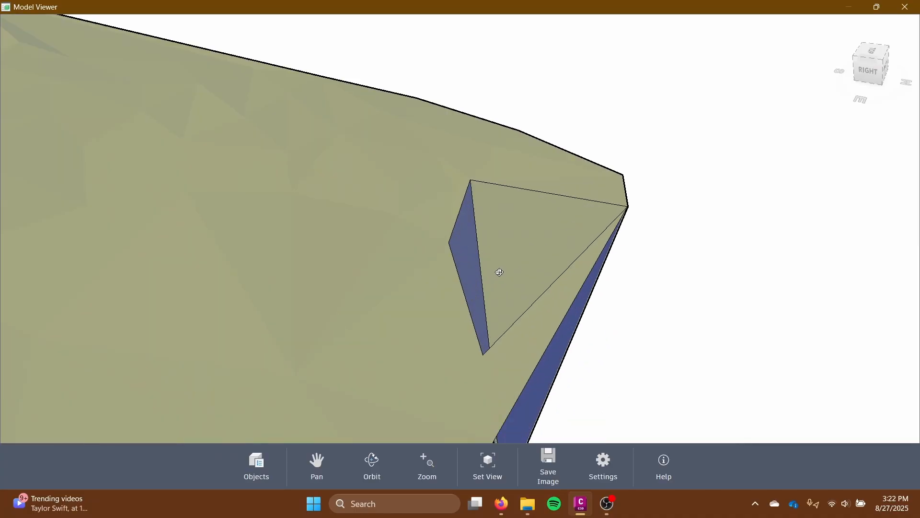
left_click_drag(479, 273, 516, 203)
left_click_drag(520, 337, 646, 185)
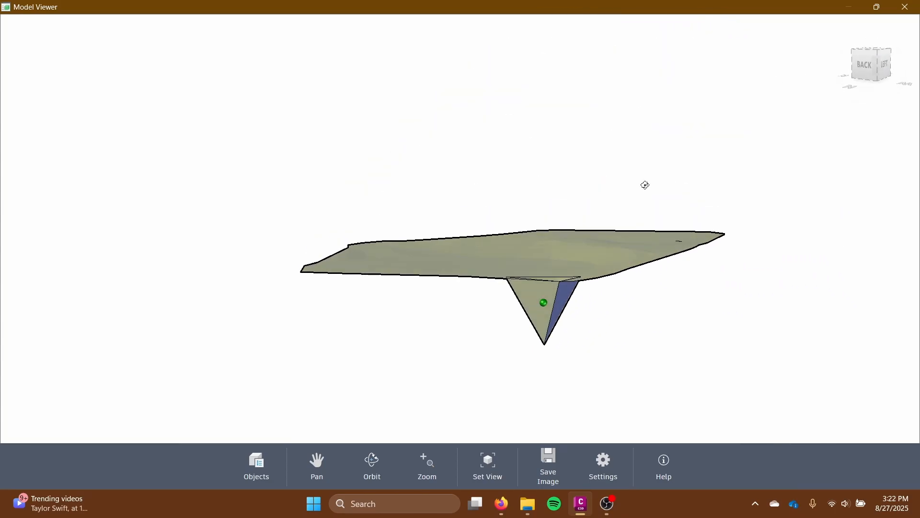
left_click(906, 7)
Update all point groups in the drawing again and rebuild the out-of-date surfaces so that EG drops the deleted tree point
scroll(298, 243, "up", 2)
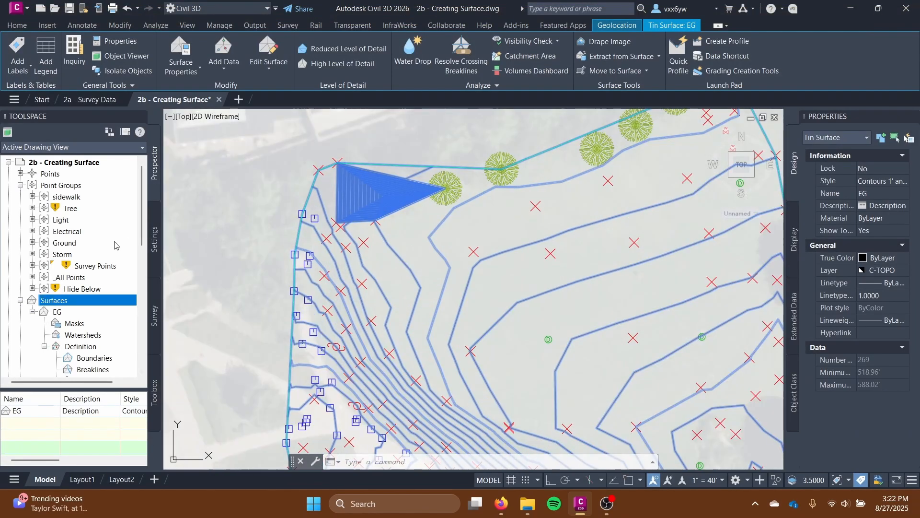
right_click(75, 187)
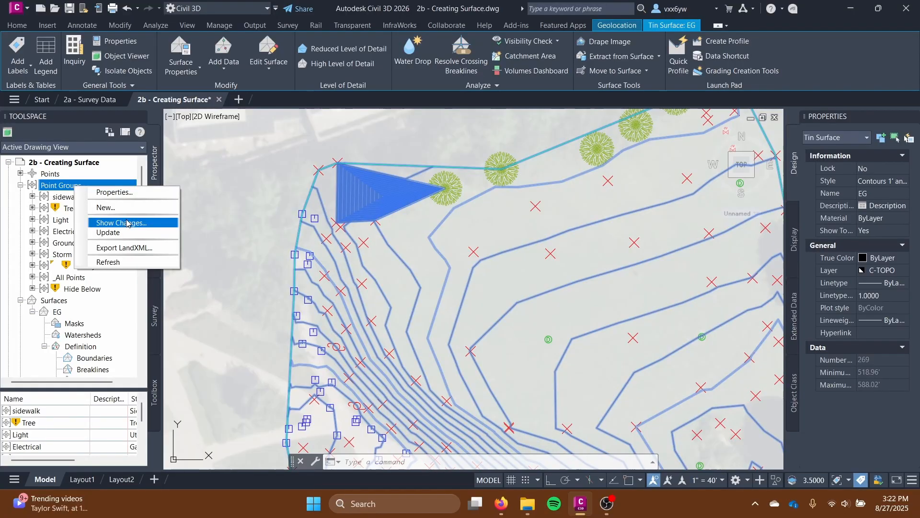
left_click(120, 233)
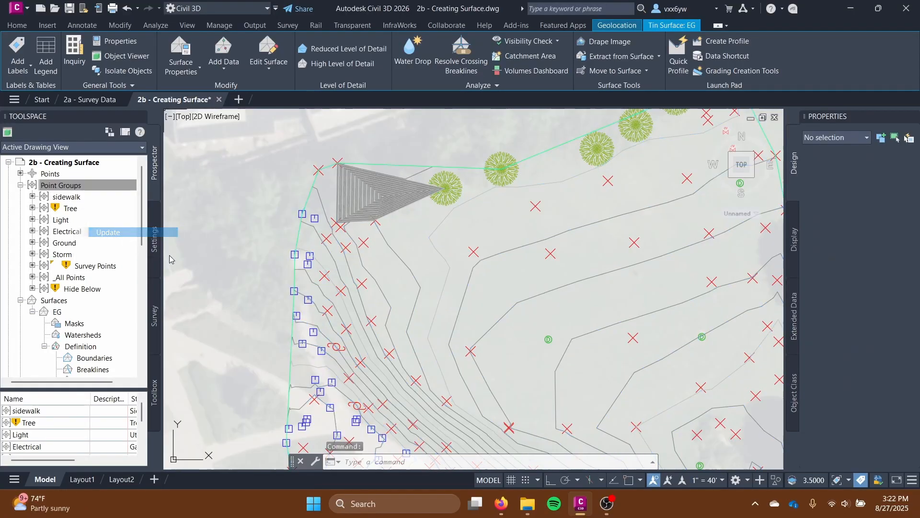
right_click(74, 301)
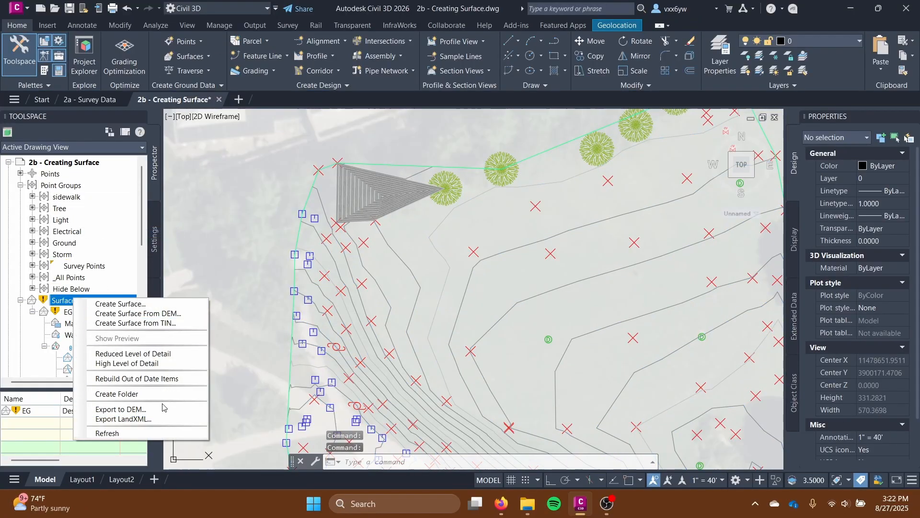
left_click(120, 379)
scroll(340, 216, "down", 2)
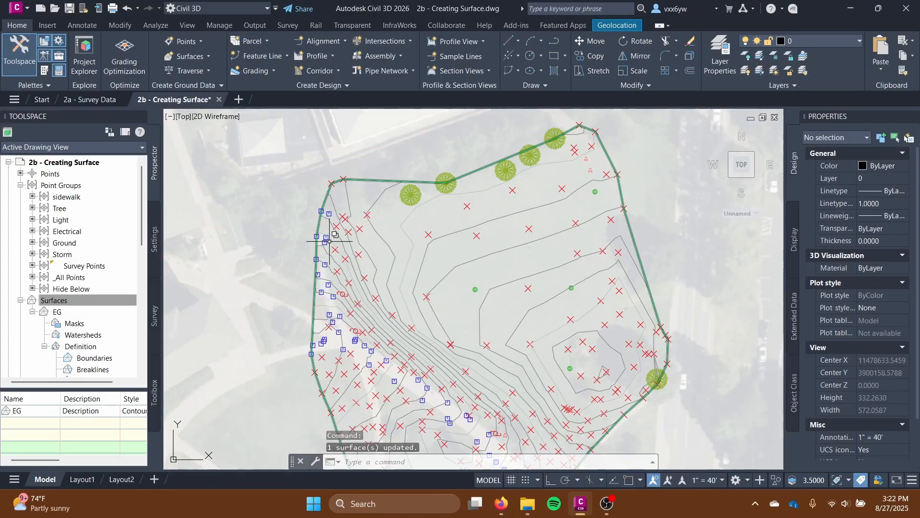
scroll(329, 241, "down", 2)
mouse_move(292, 231)
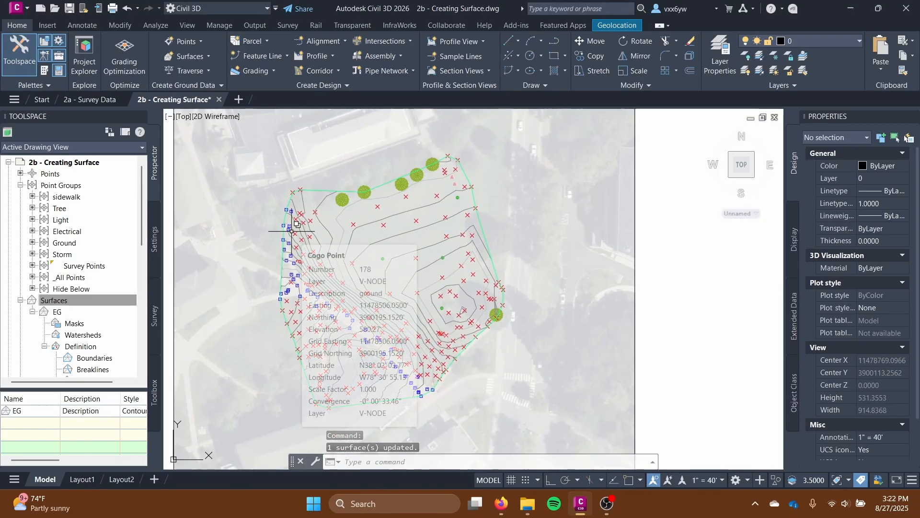